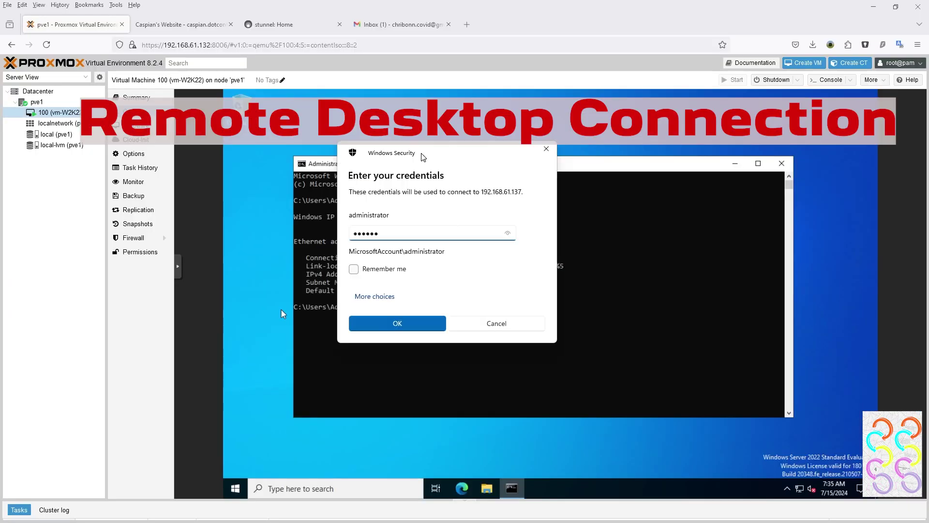
Step: Sign in to the remote server and skip Edge's welcome pages without importing Google data
text(•••••)
click(367, 284)
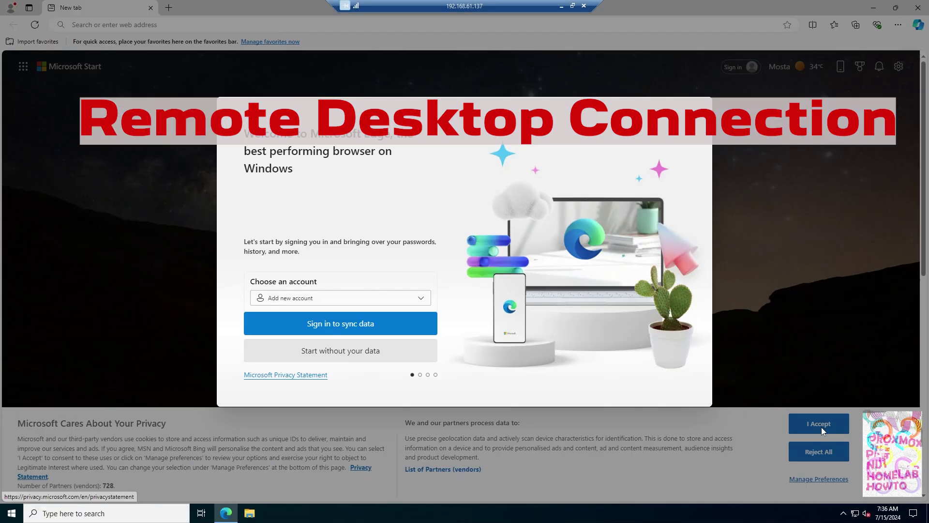
click(312, 352)
click(311, 358)
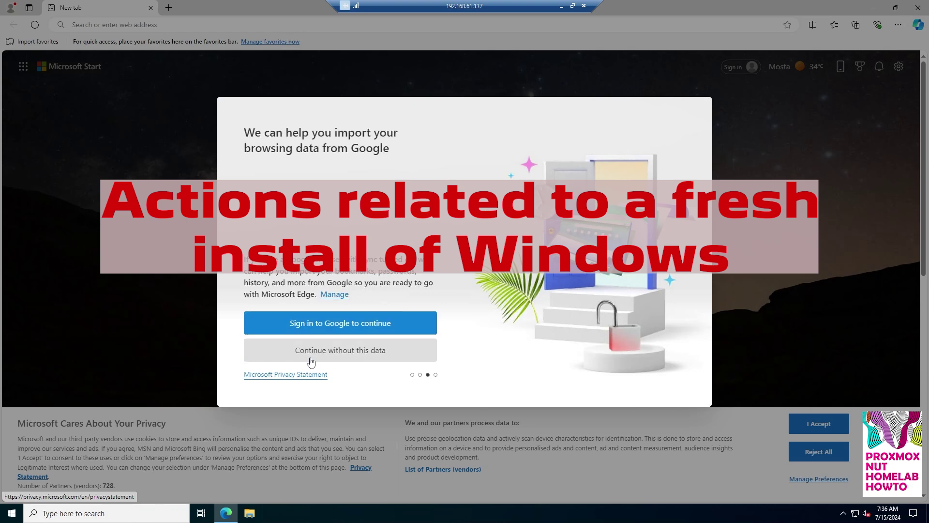
click(312, 361)
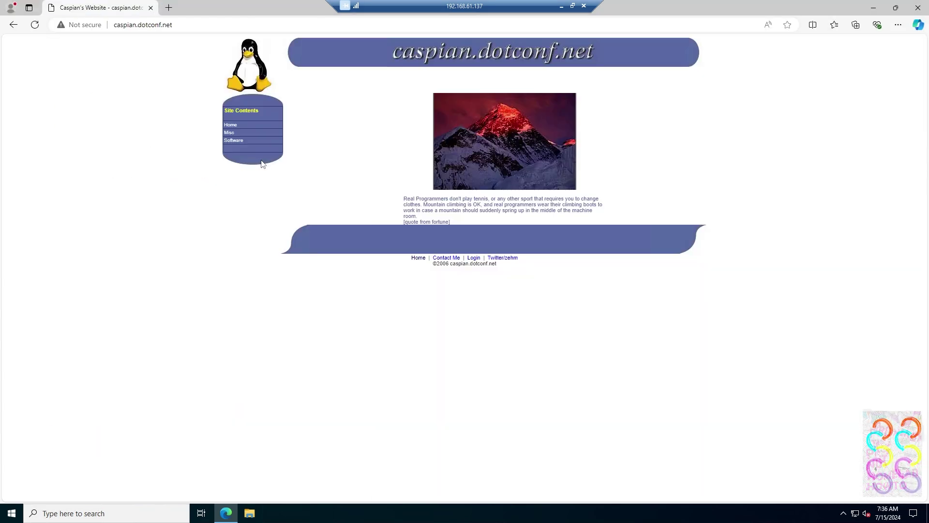
Step: Download sendEmail-v156.zip from caspian.dotconf.net's Software > SendEmail page and extract it into Downloads
click(234, 141)
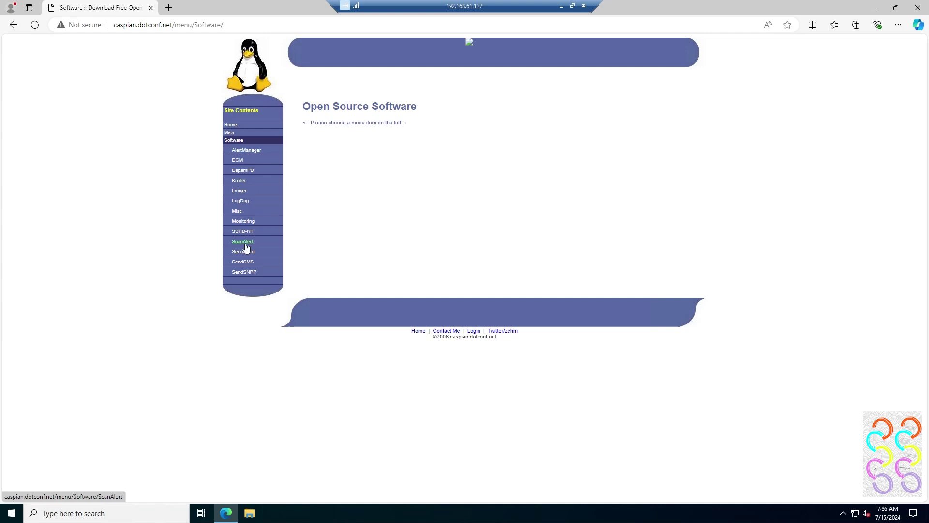
click(245, 255)
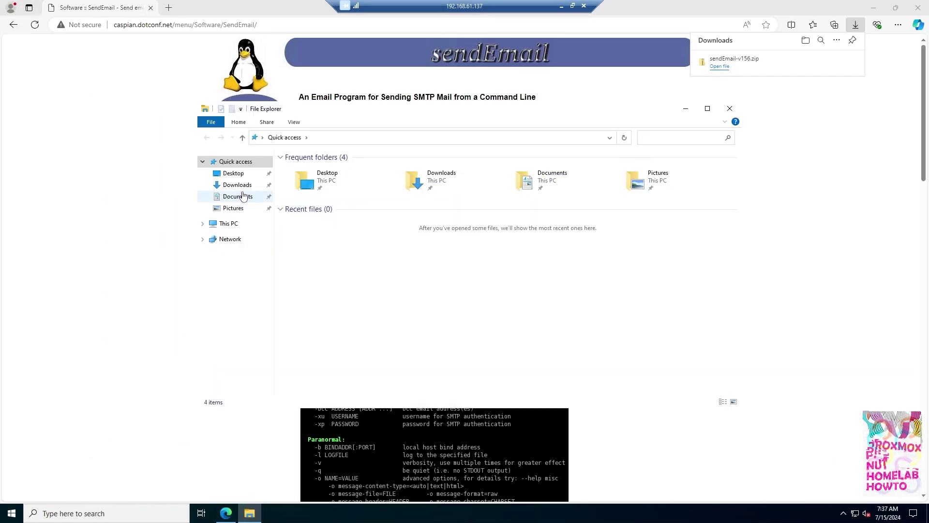
right_click(316, 183)
click(346, 213)
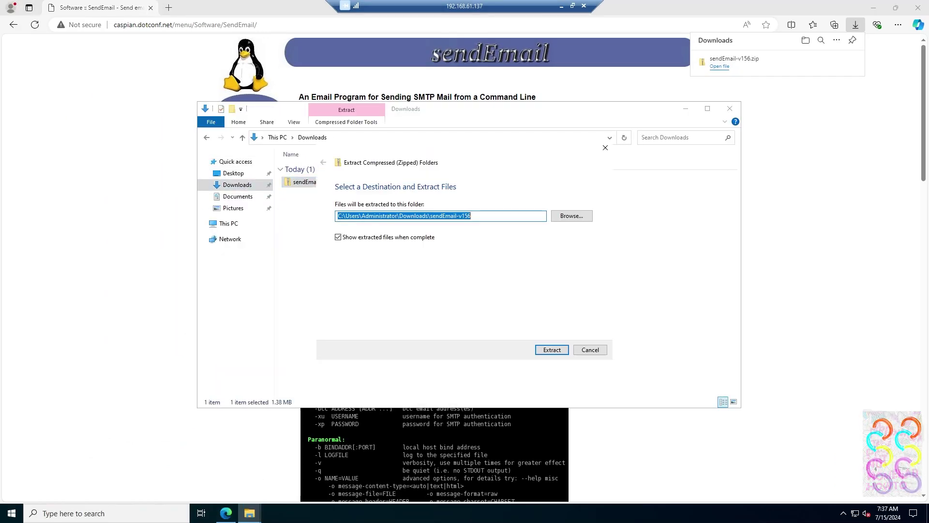
click(551, 354)
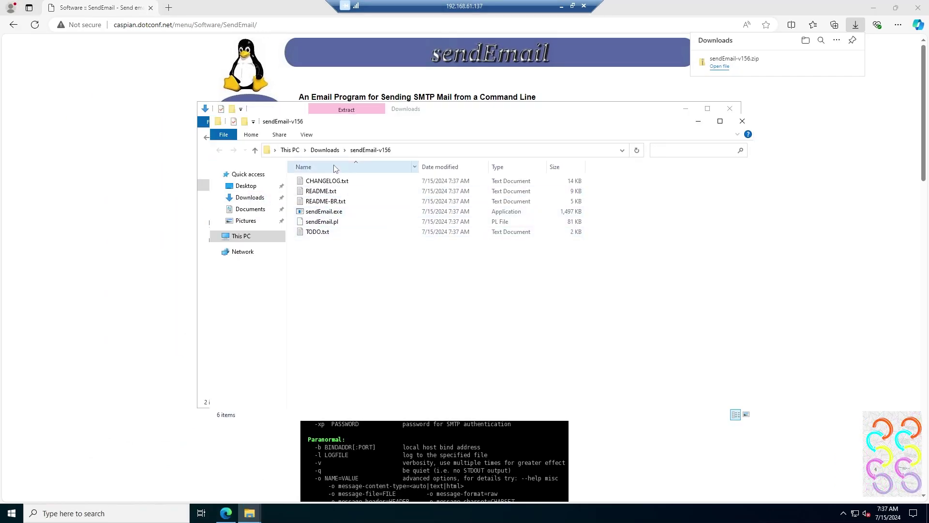
Step: Move the extracted sendEmail-v156 folder from Downloads to the root of Local Disk (C:)
click(328, 152)
right_click(341, 205)
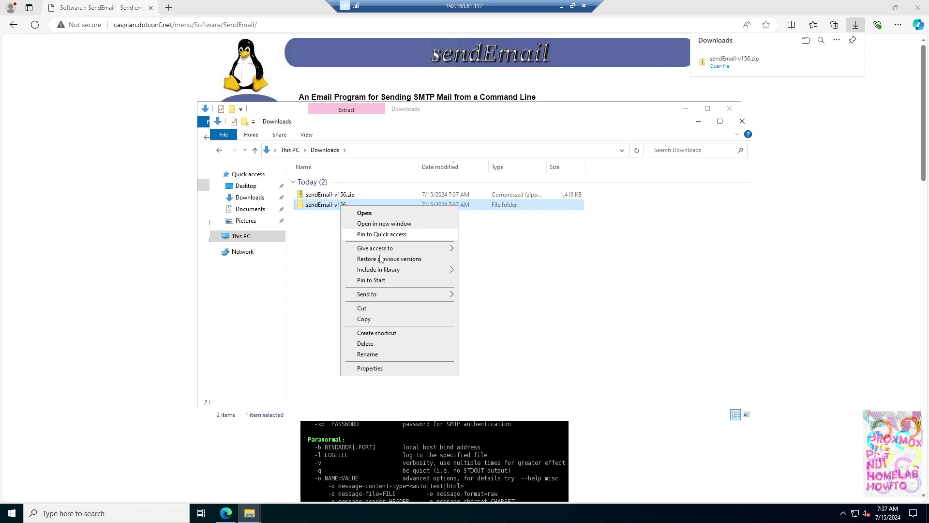
click(365, 309)
click(248, 239)
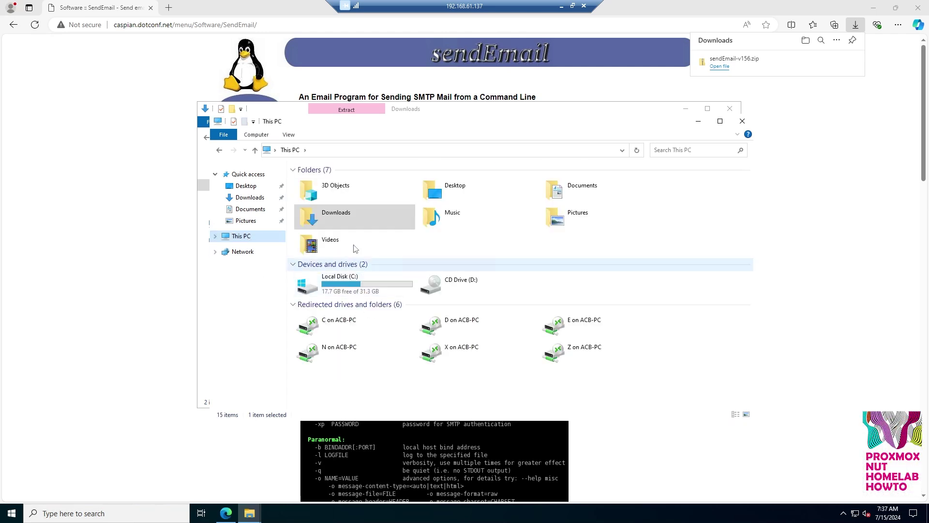
double_click(348, 274)
right_click(335, 257)
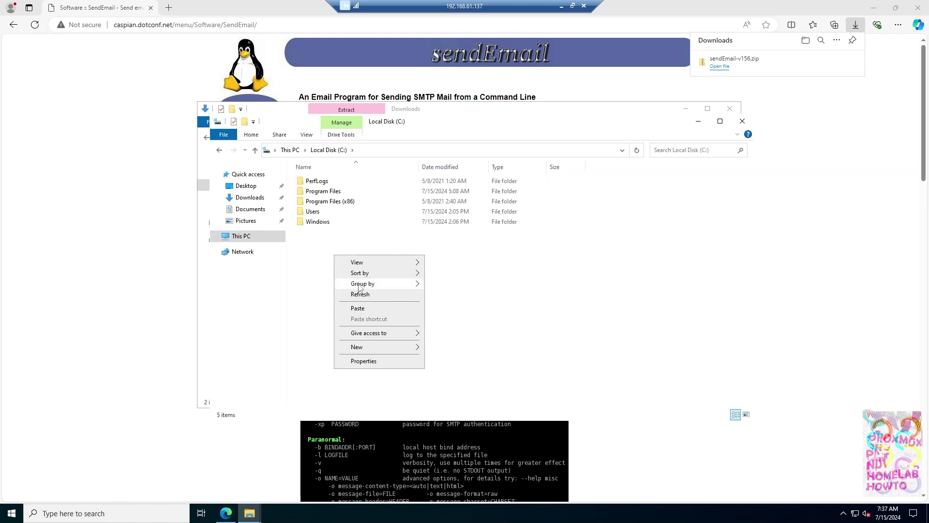
click(363, 309)
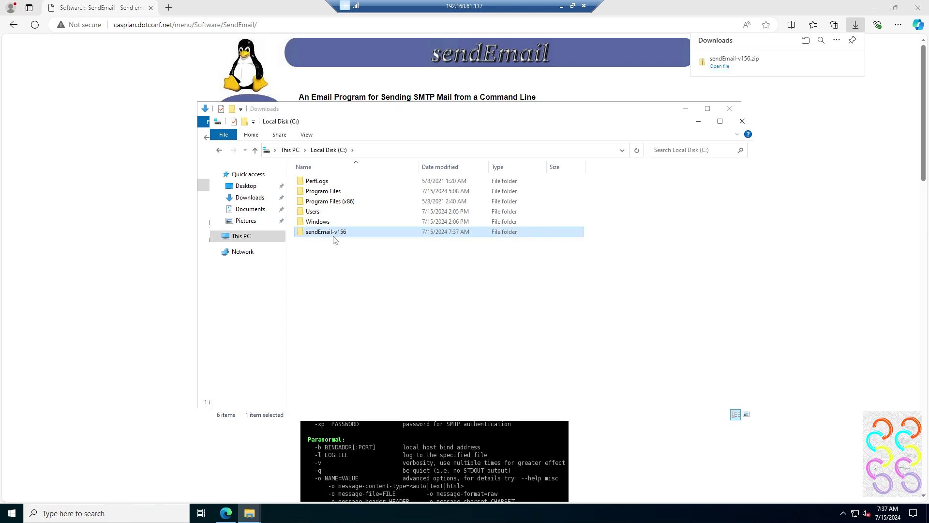
Step: Get the stunnel installer from stunnel.org and install it for all users with default components and location
click(173, 11)
click(170, 8)
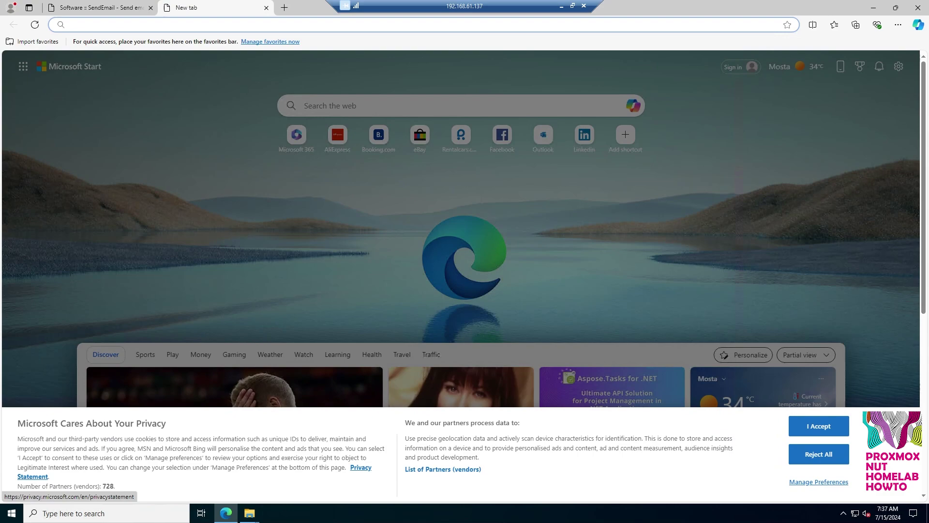
key(ctrl+v)
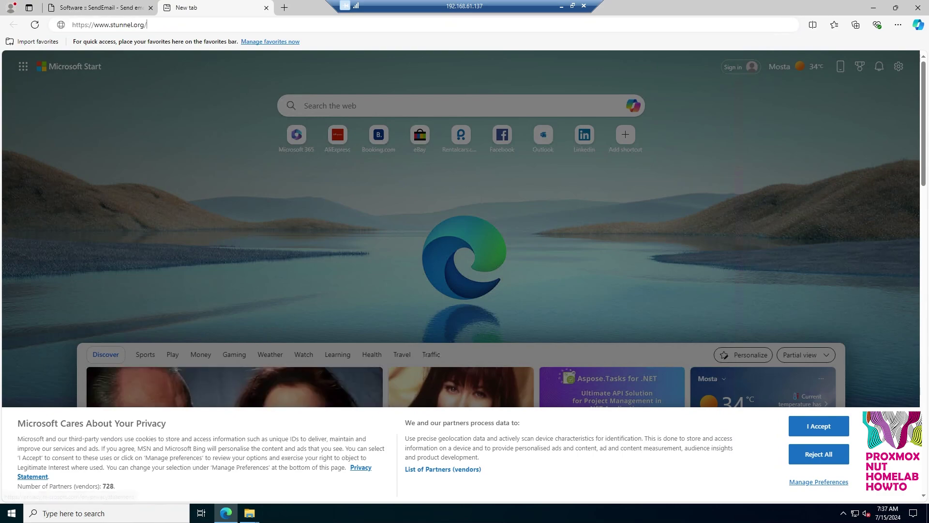
key(Return)
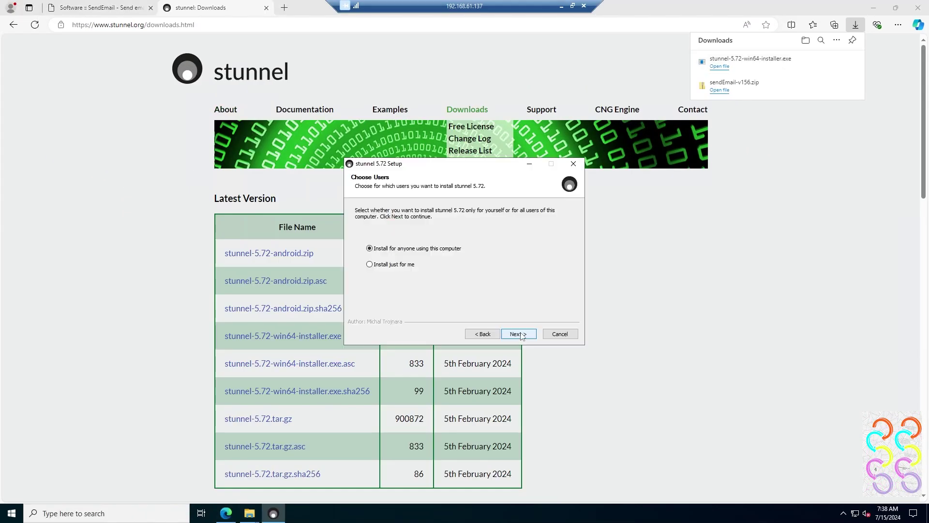
click(518, 333)
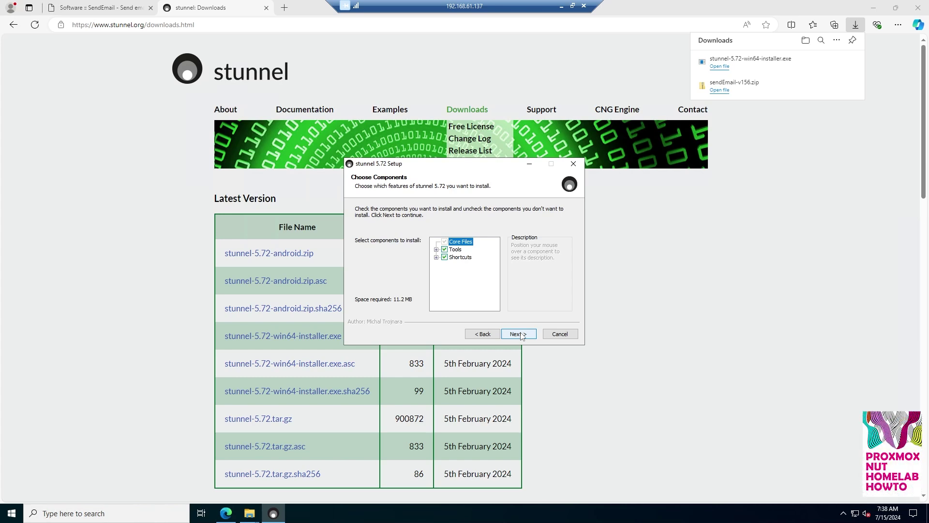
click(520, 334)
click(520, 334)
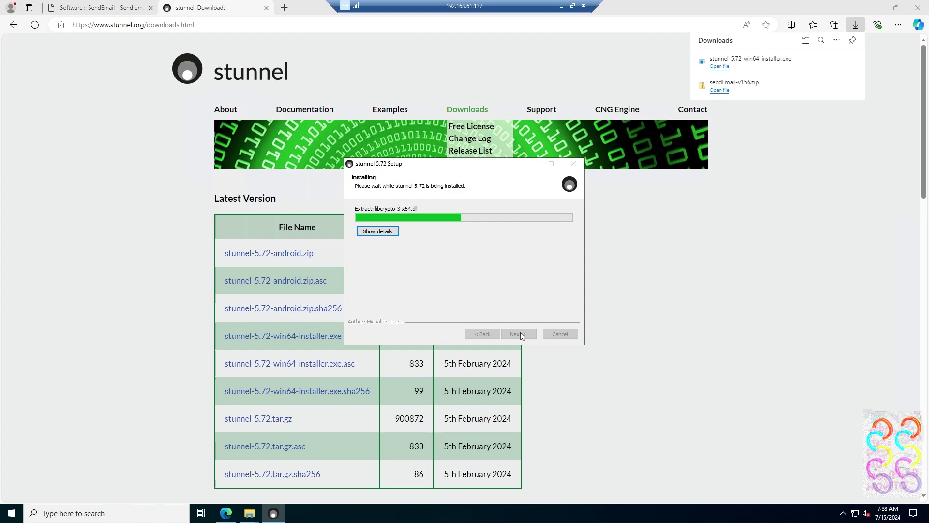
Step: Fill the certificate prompts with country MT, Valletta, organization Proxmox NUT, and defaults for the rest
text(MT)
key(Return)
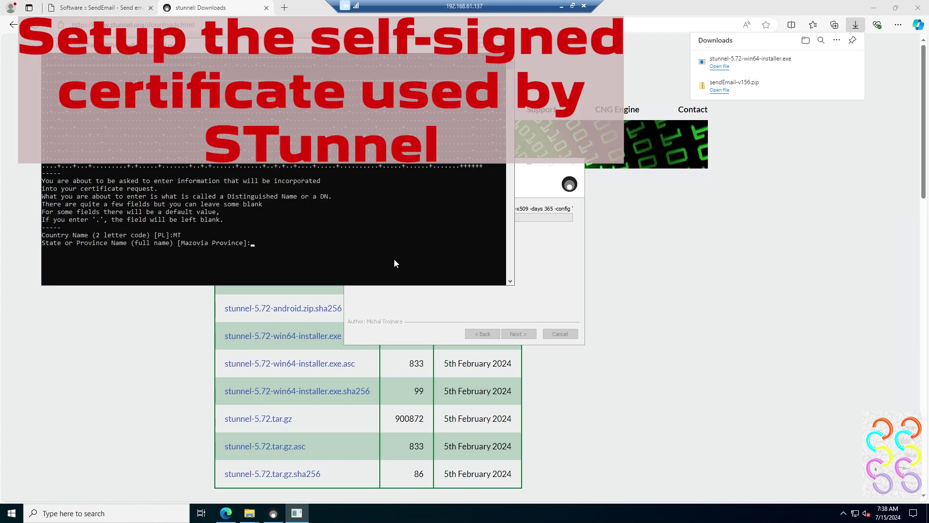
text(Valletta)
key(Return)
text(Proxmox NUT)
key(Return)
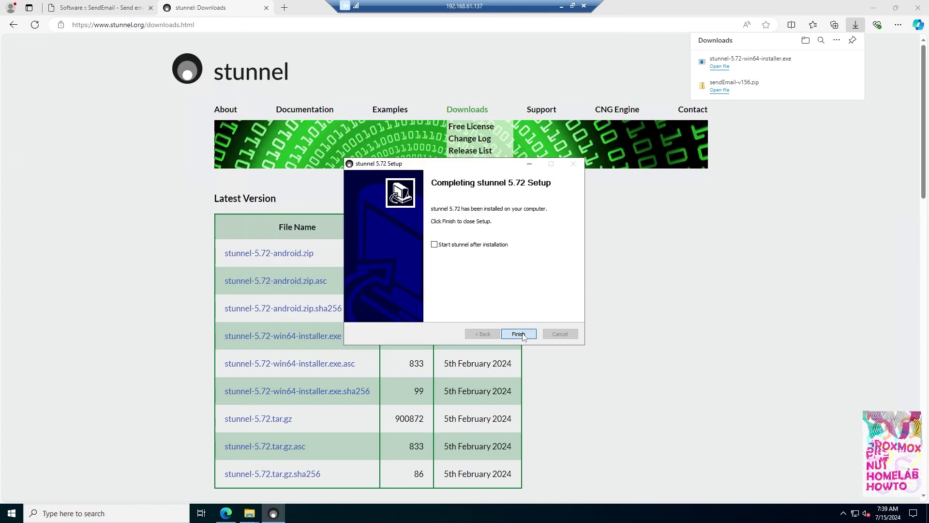
key(Return)
Step: Browse to C:\Program Files (x86)\stunnel\config and select stunnel.conf
mouse_move(249, 512)
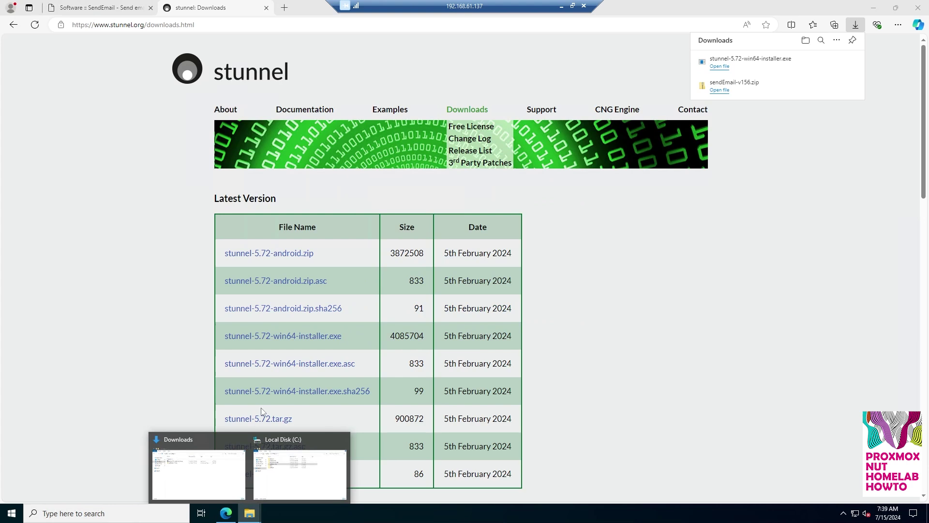
click(303, 472)
double_click(320, 201)
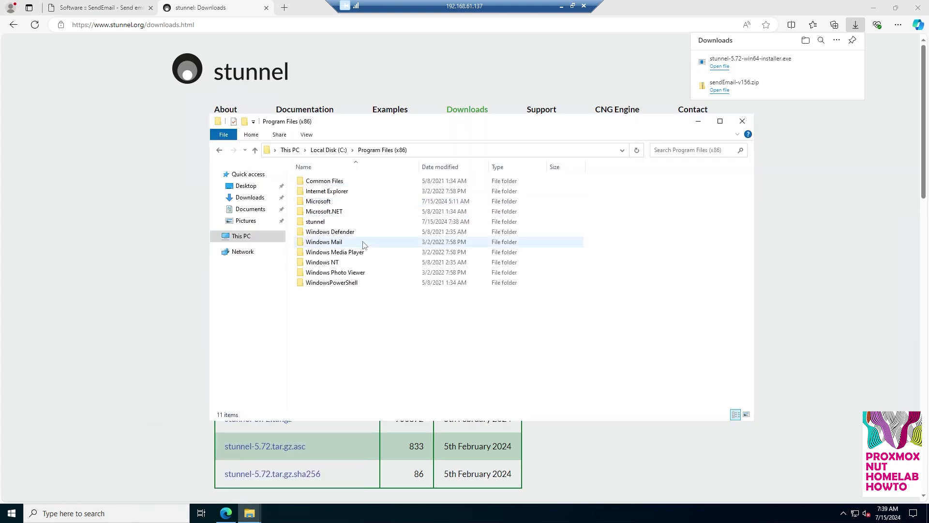
double_click(322, 223)
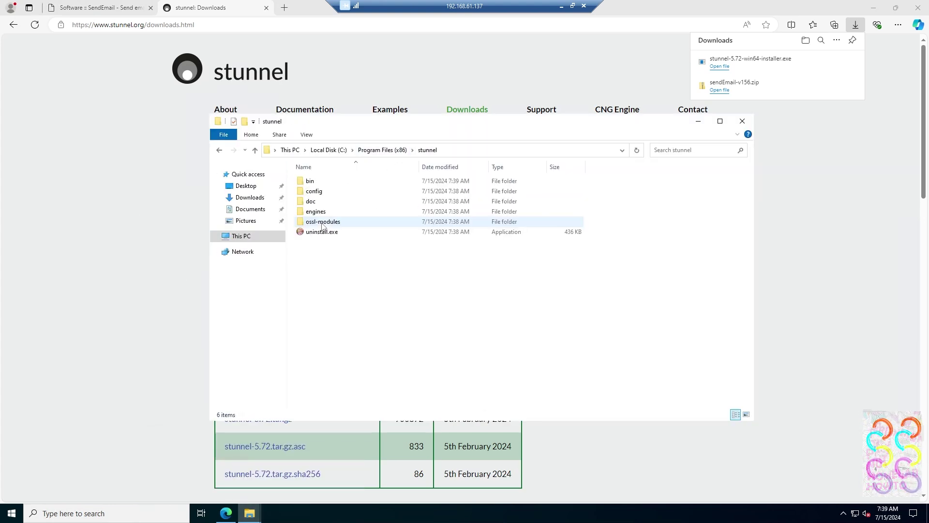
click(319, 193)
double_click(316, 191)
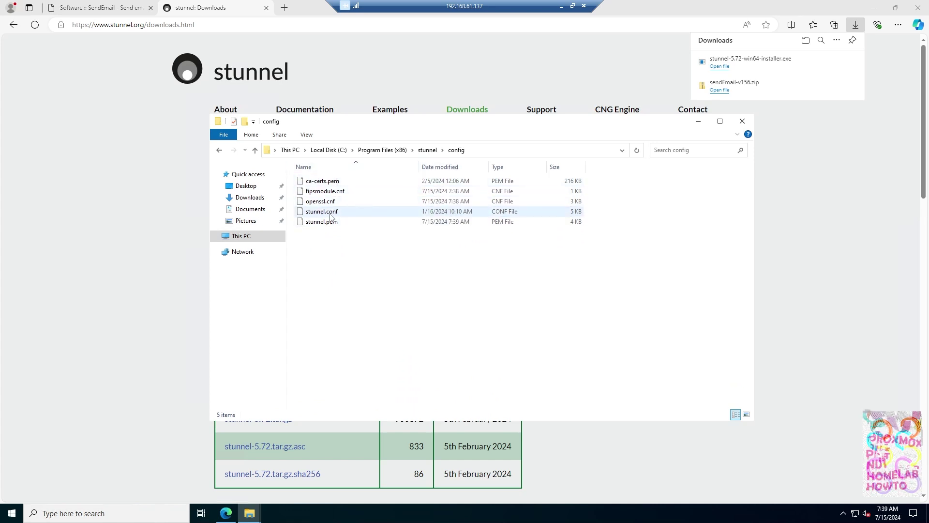
click(323, 211)
Step: Open stunnel.conf in Notepad and select its [gmail-smtp] section
right_click(329, 211)
click(341, 215)
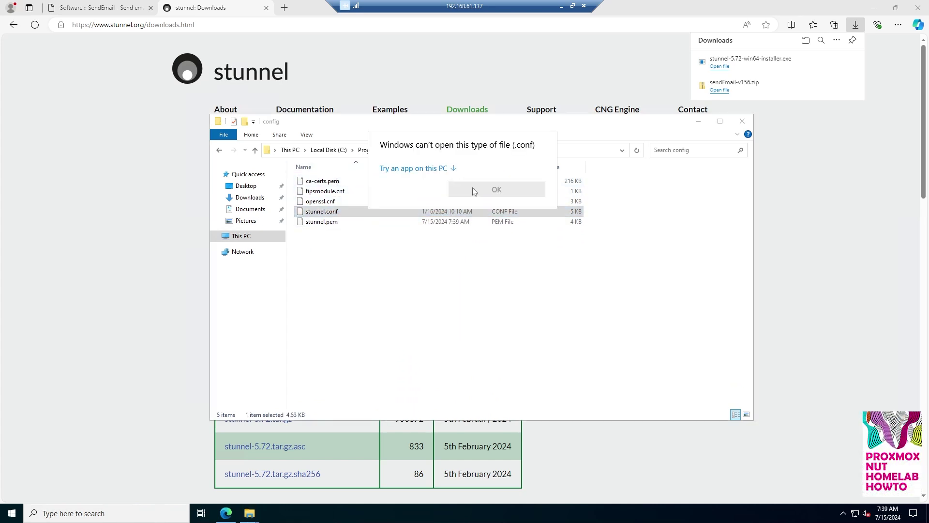
click(422, 169)
click(497, 341)
scroll(408, 247, down, 20)
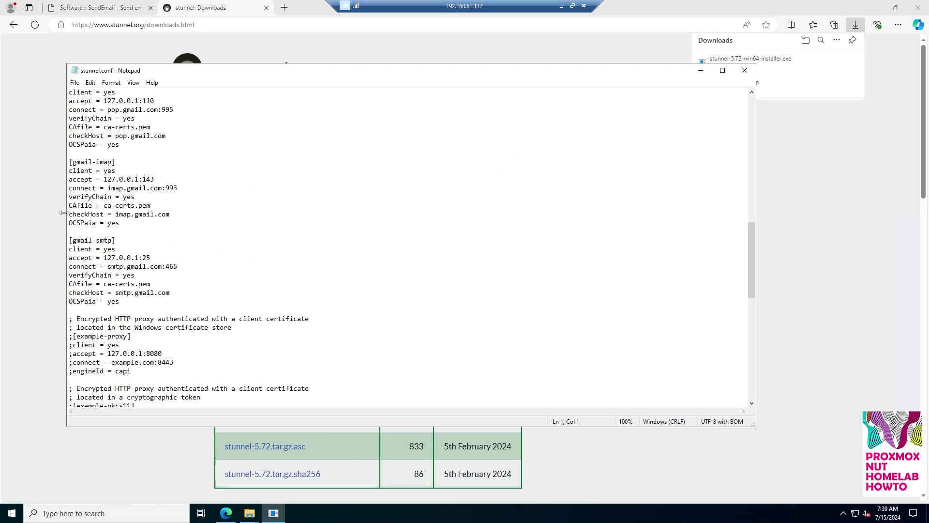
scroll(409, 247, up, 1)
scroll(409, 246, down, 1)
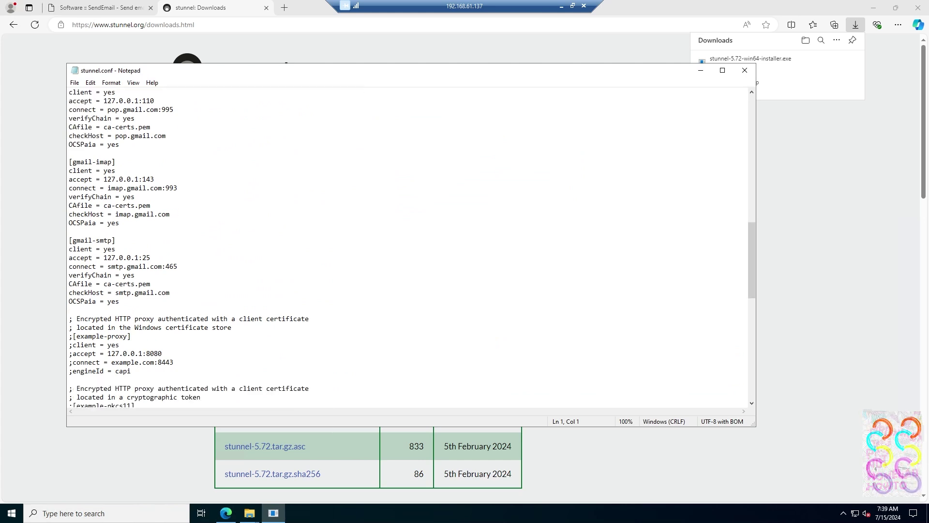
drag(69, 240, 119, 301)
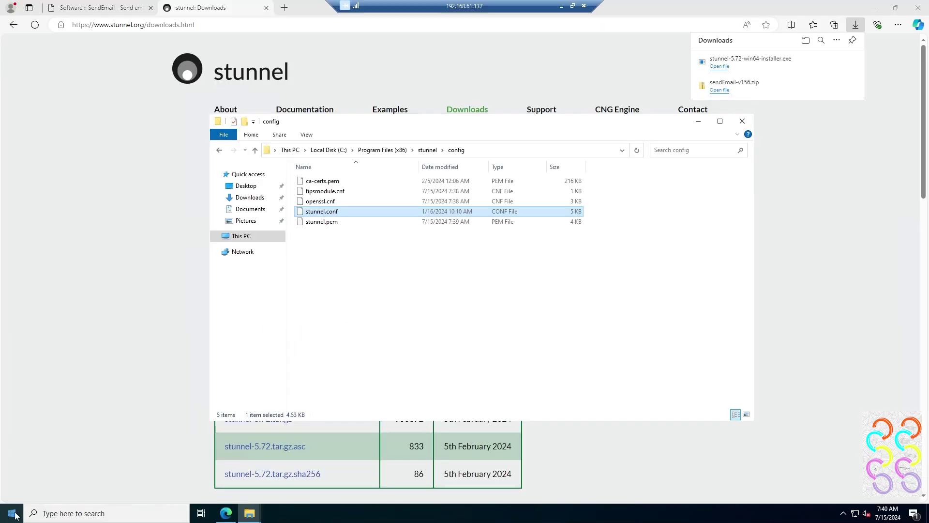
Step: Install stunnel as a Windows service from its Start menu shortcut
click(10, 514)
click(78, 293)
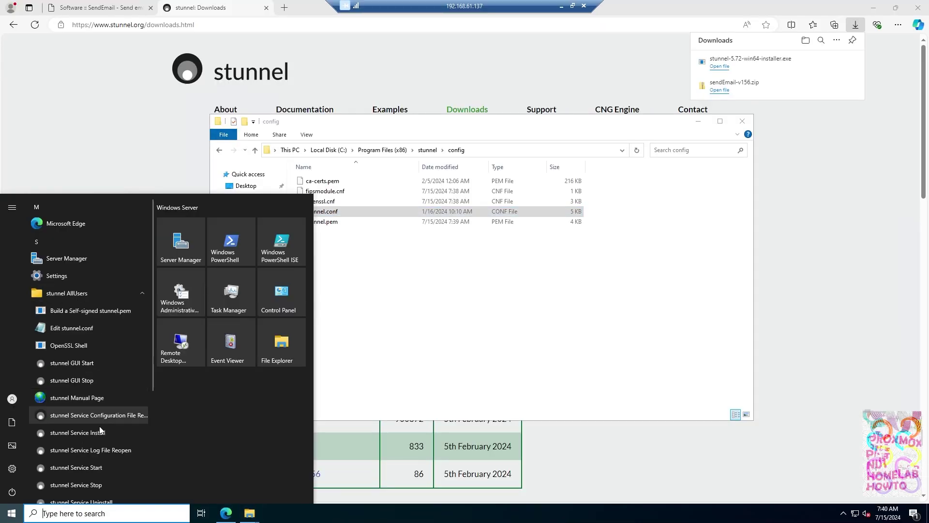
click(98, 434)
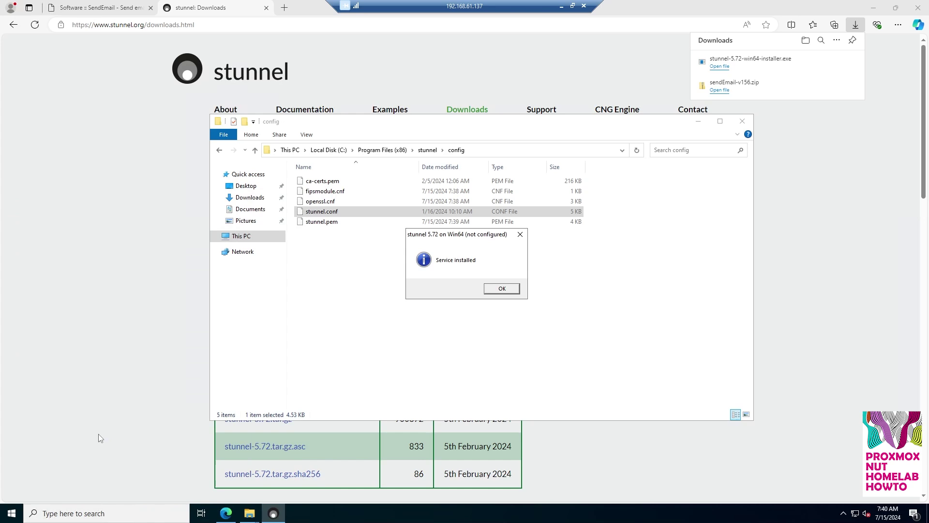
click(502, 288)
Step: Start the Stunnel TLS wrapper service in the Services console
click(13, 515)
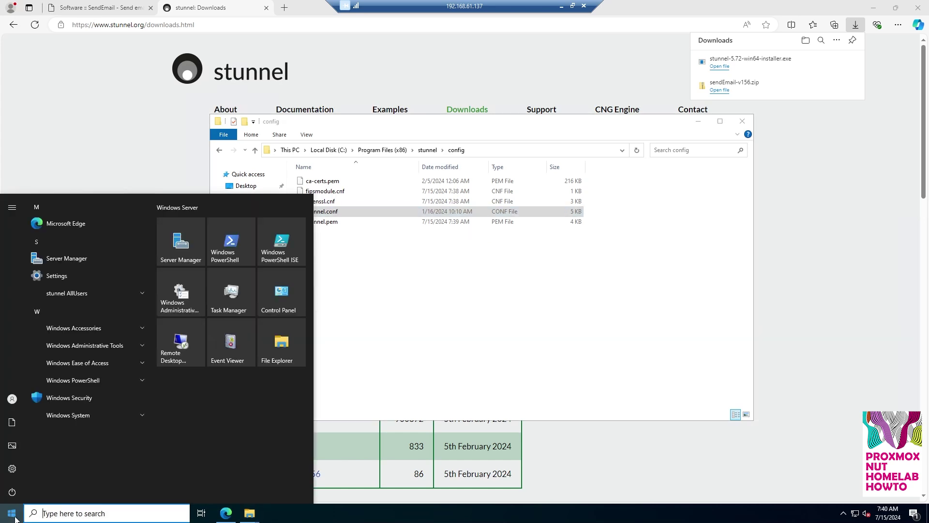
text(services)
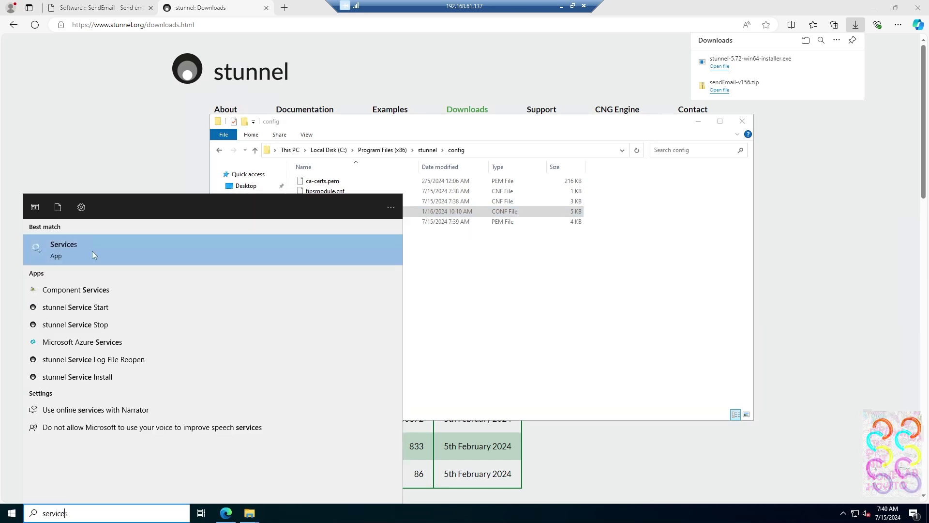
click(93, 252)
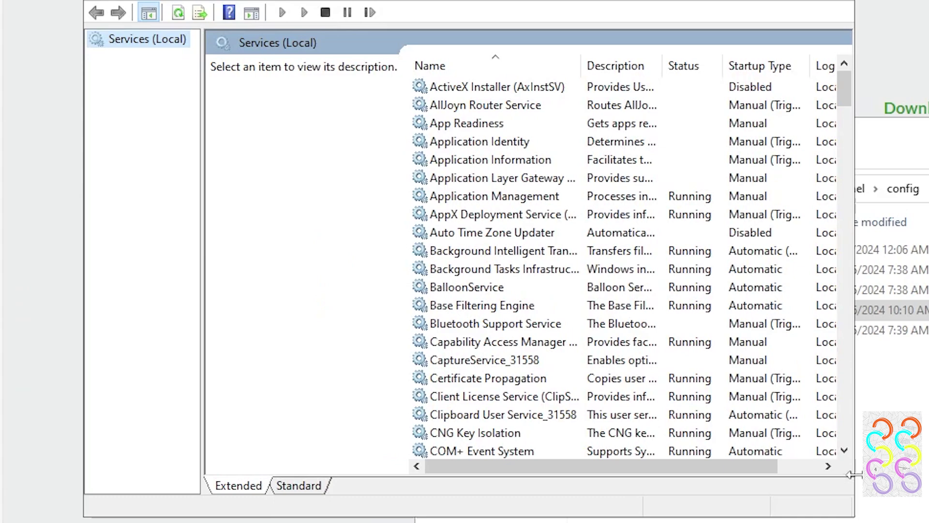
drag(854, 475, 927, 475)
scroll(489, 274, down, 3)
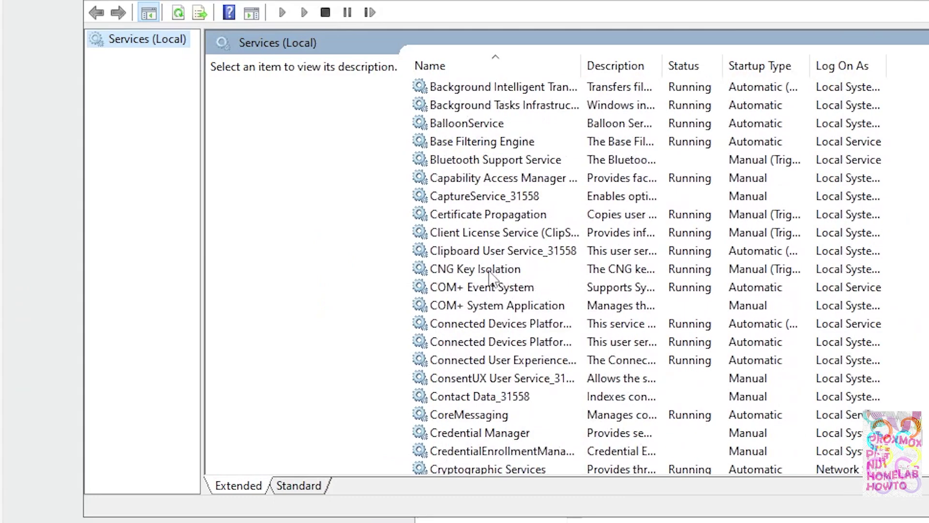
scroll(489, 273, down, 20)
scroll(490, 274, down, 6)
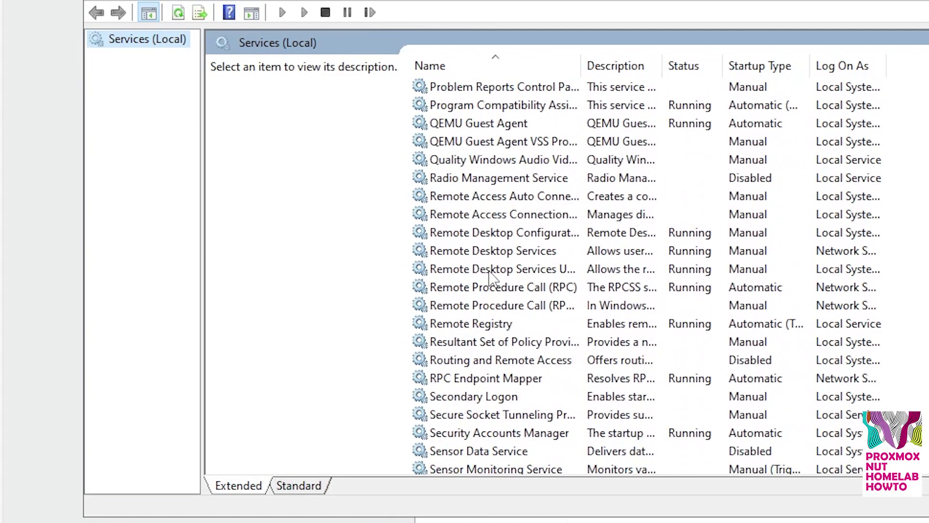
scroll(490, 275, down, 2)
scroll(467, 453, down, 6)
click(468, 342)
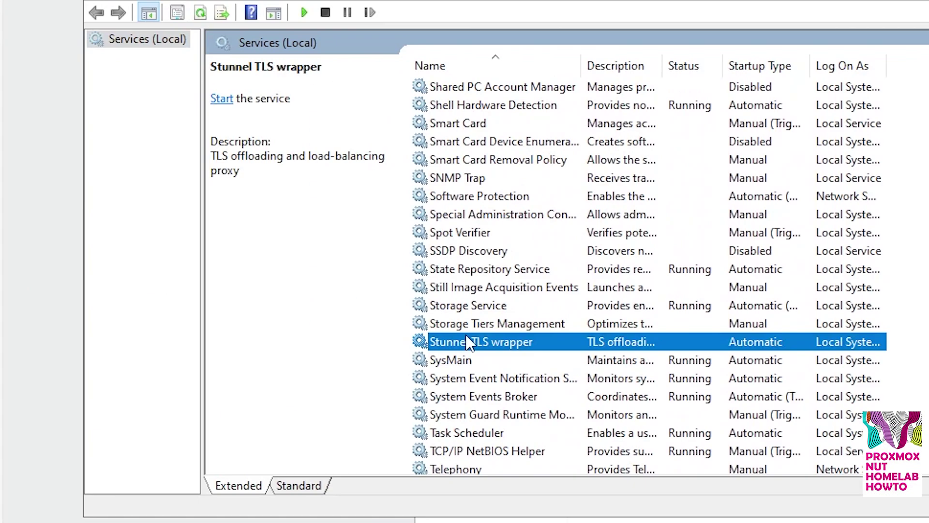
right_click(545, 343)
click(579, 355)
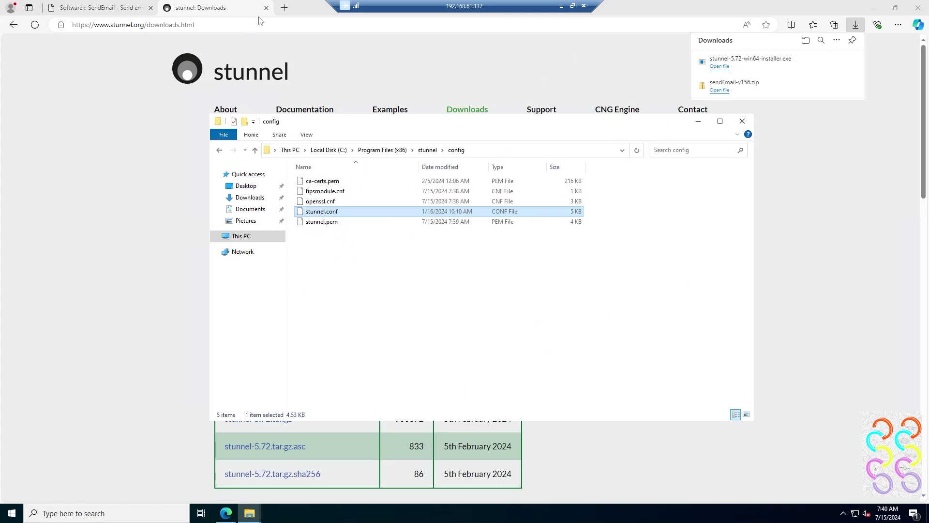
Step: Close the Edge tabs and open Local Disk (C:) in File Explorer
click(261, 10)
click(267, 8)
click(150, 7)
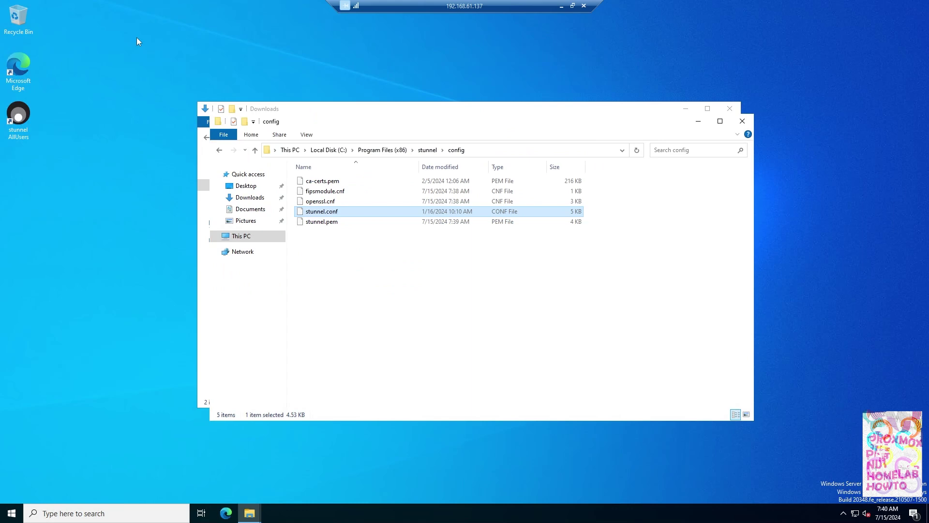
click(241, 236)
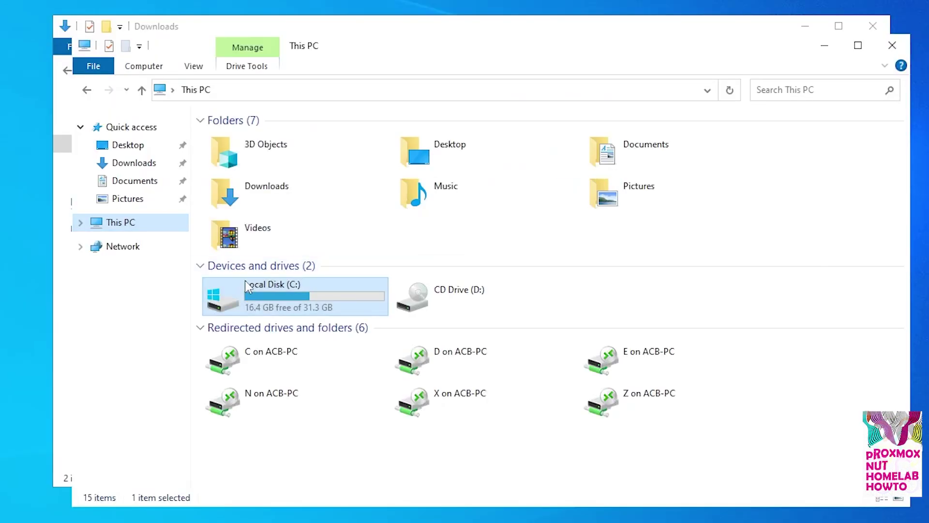
double_click(284, 299)
Step: Create a new text file named Email.txt in C:\sendEmail-v156 and open it in Notepad
double_click(258, 185)
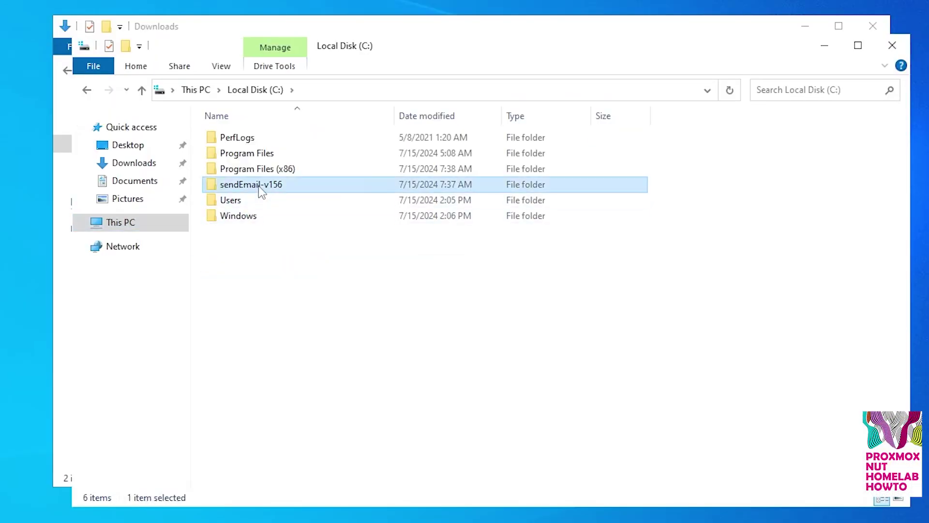
right_click(281, 332)
mouse_move(317, 453)
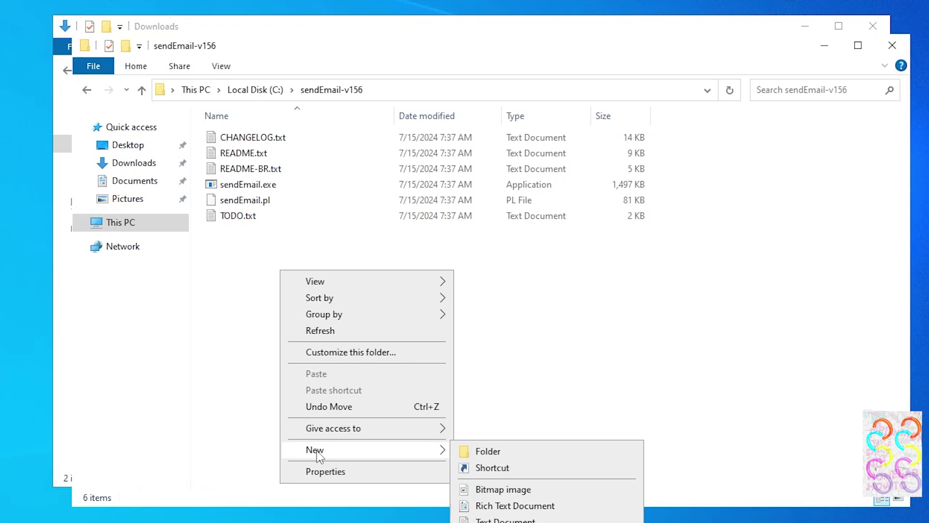
click(505, 520)
key(BackSpace)
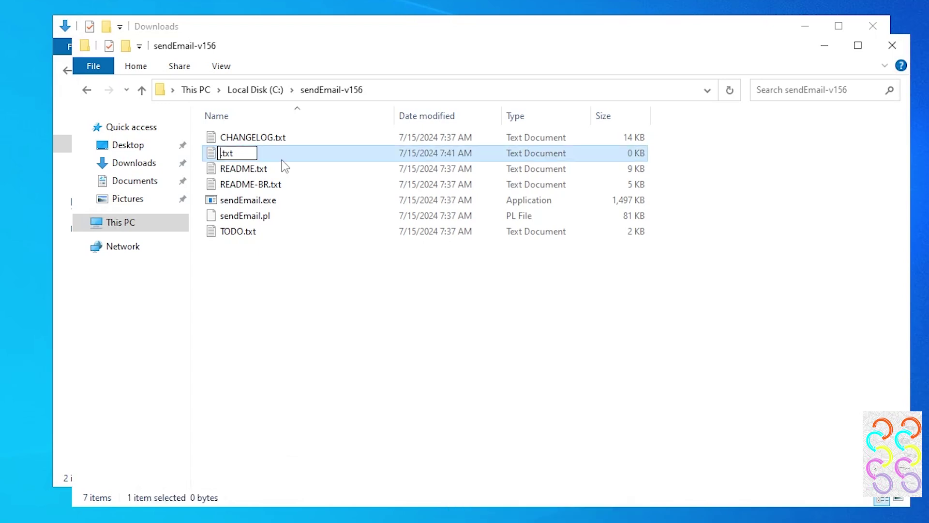
text(Email)
key(Return)
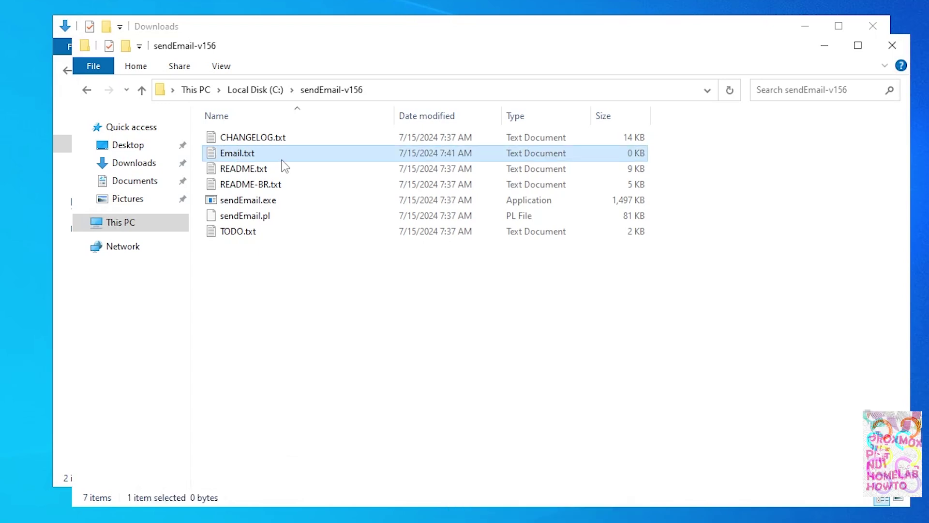
right_click(244, 154)
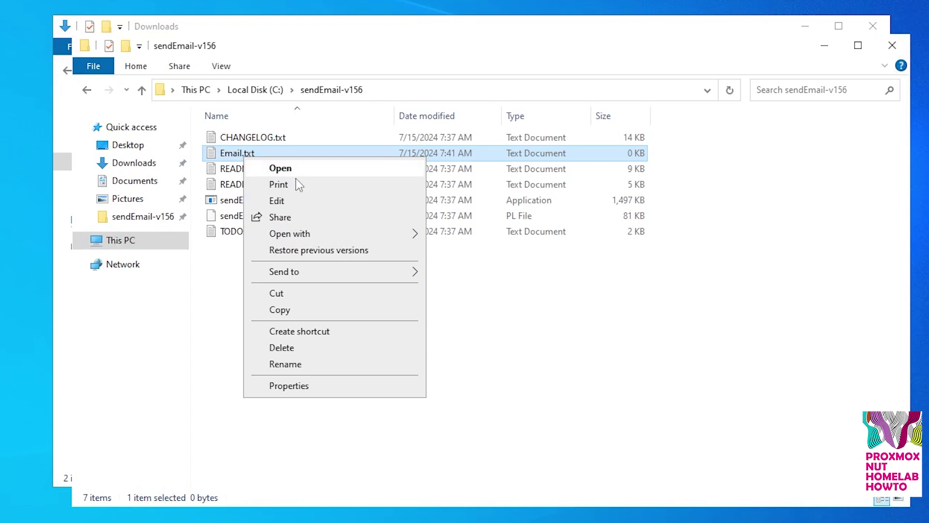
click(277, 199)
Step: Paste the sendEmail command line relaying through 127.0.0.1:25 into Email.txt
key(ctrl+v)
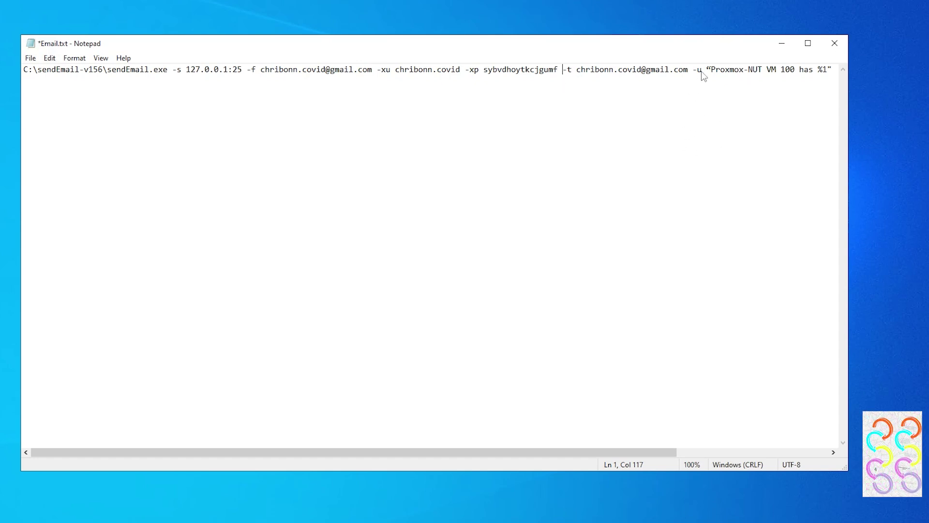
scroll(573, 461, right, 5)
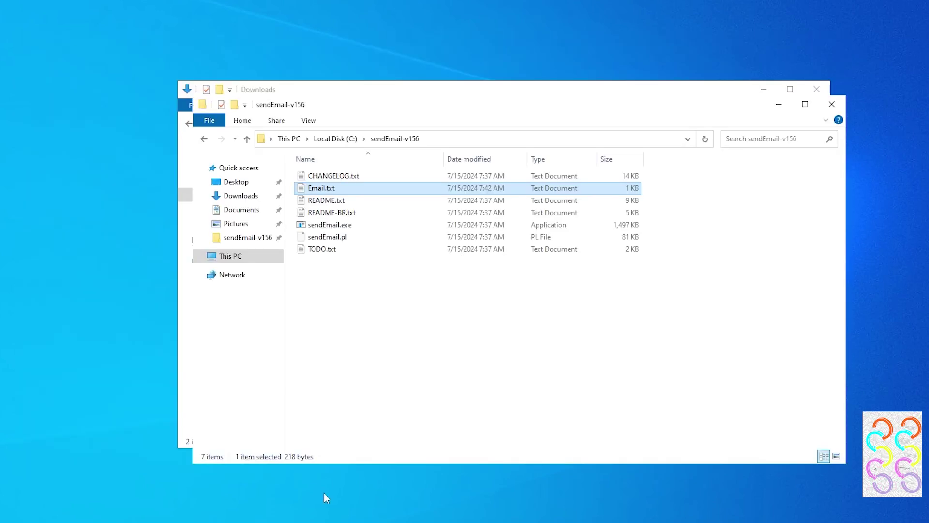
Step: Rename Email.txt to Email.cmd, accepting the extension-change warning
right_click(325, 188)
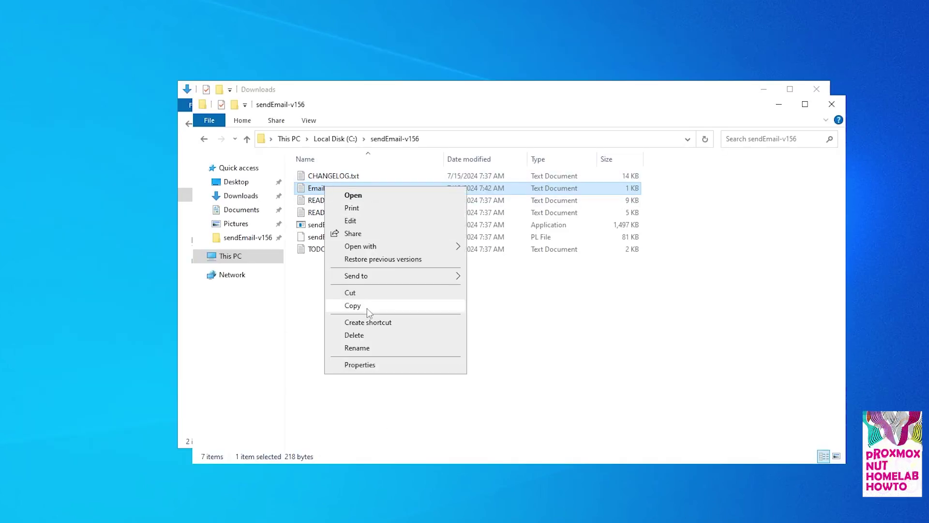
click(368, 348)
key(End)
key(BackSpace)
key(BackSpace)
key(BackSpace)
text(cmd)
key(Return)
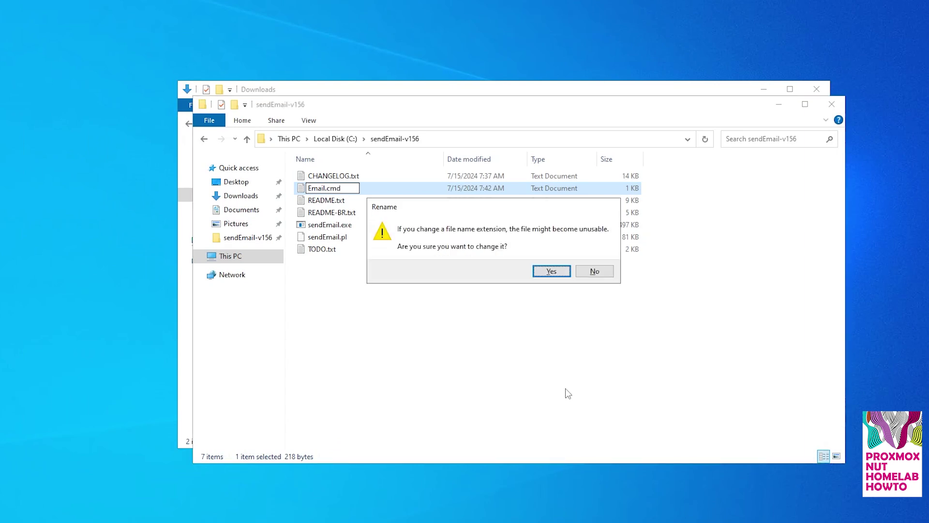
click(552, 271)
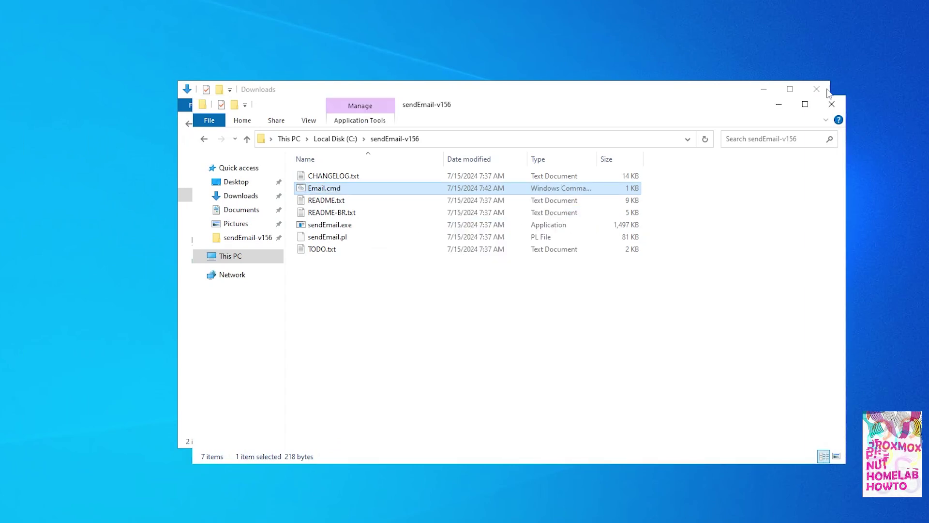
Step: Open a command prompt in C:\sendEmail-v156 via 'cmd' and run Email.cmd TEST
text(cmd)
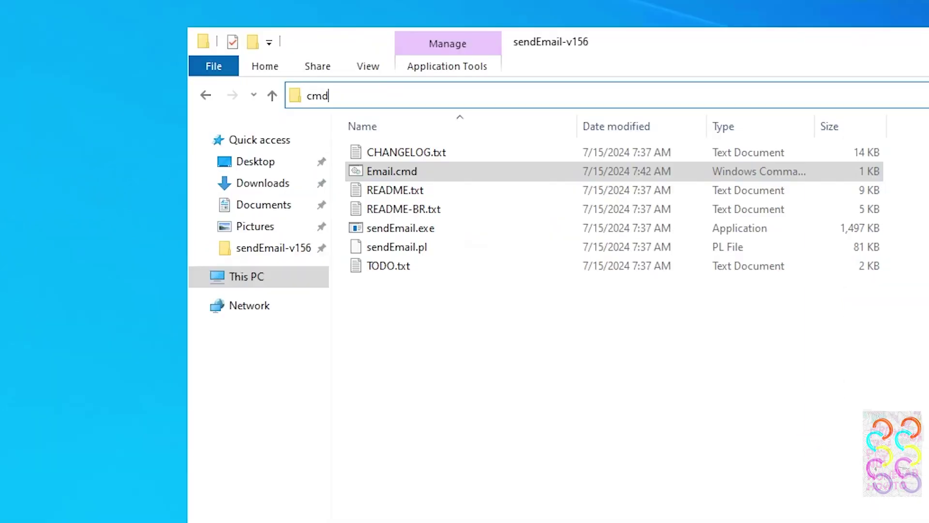
key(Return)
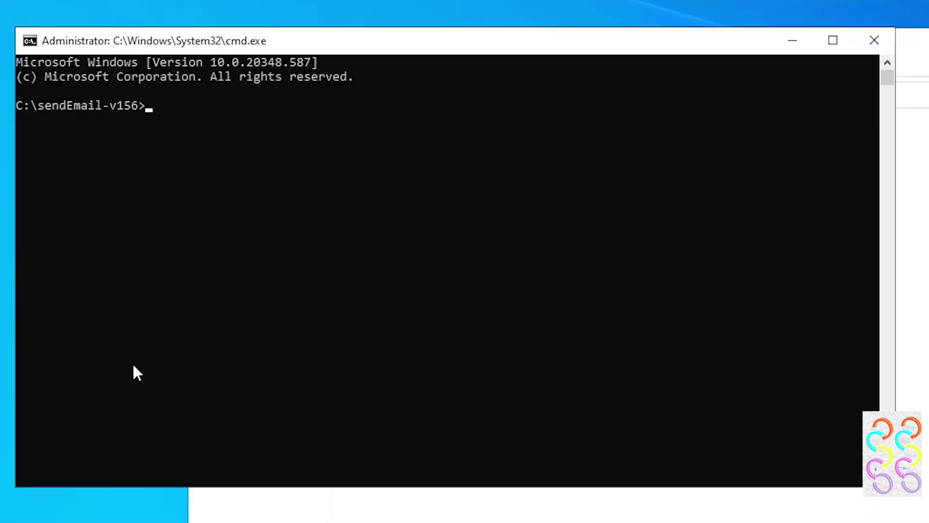
text(Email.cmd )
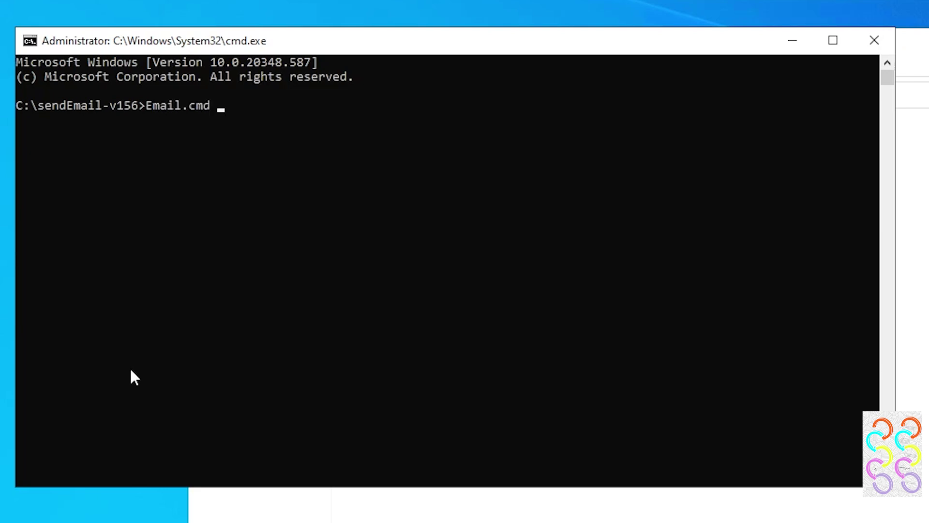
text(TEST)
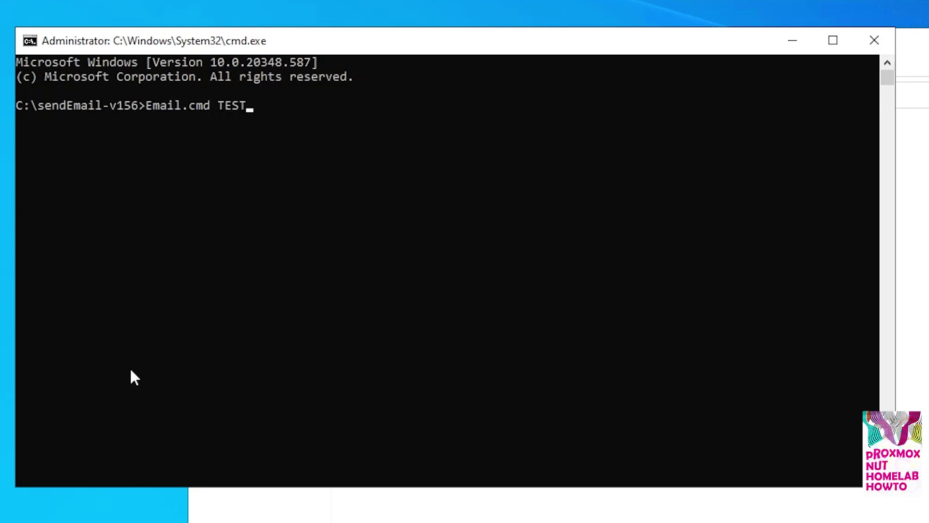
key(Return)
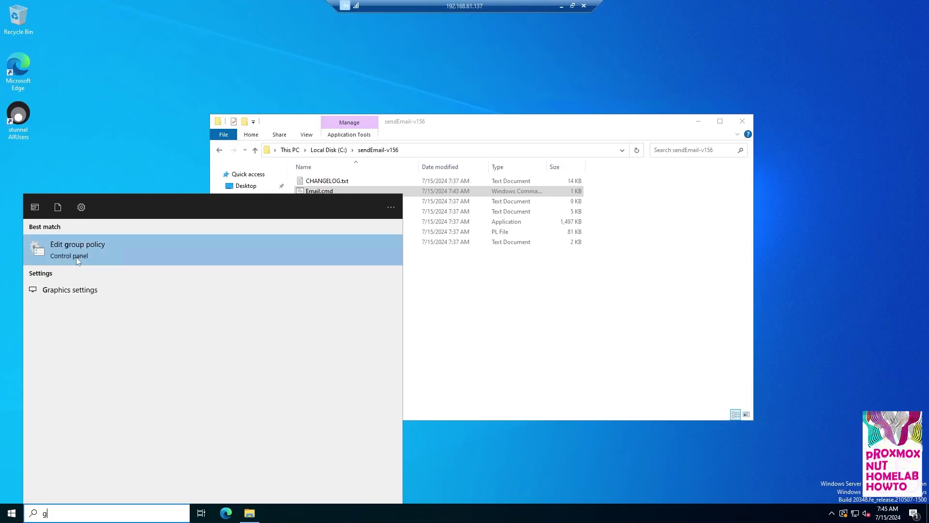
Step: Open Local Group Policy Editor at Computer Configuration's Startup script settings
click(77, 254)
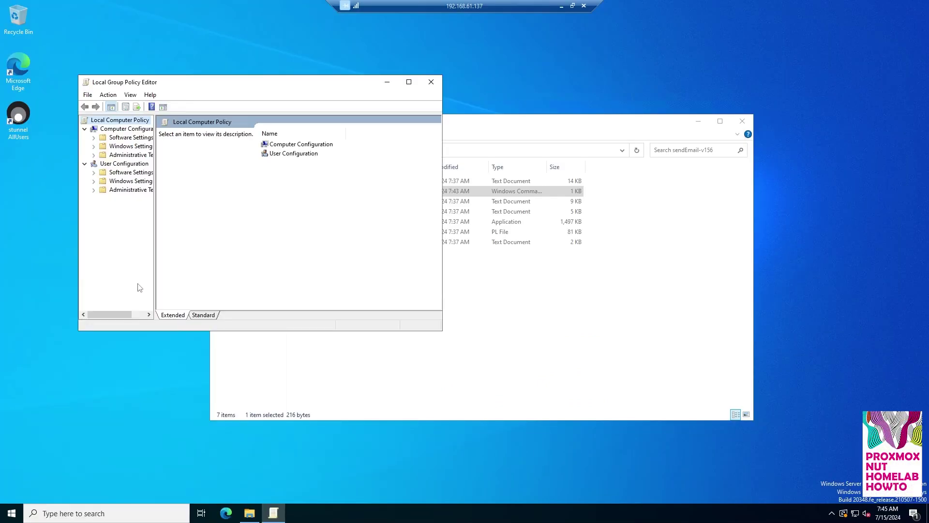
click(94, 146)
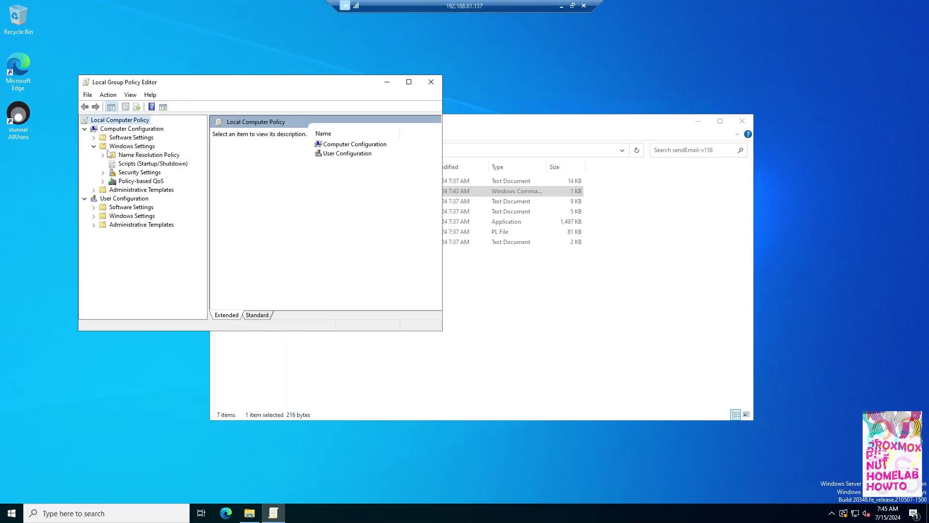
click(147, 164)
click(409, 81)
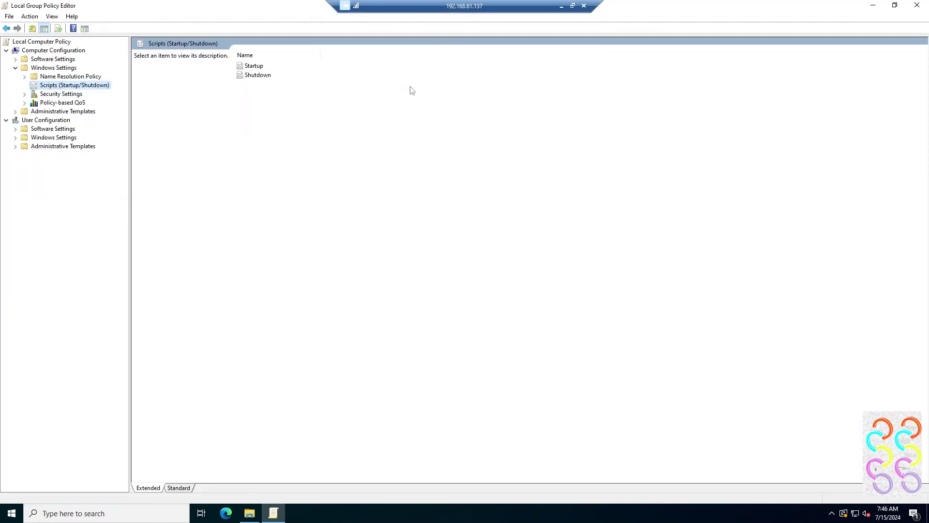
double_click(261, 68)
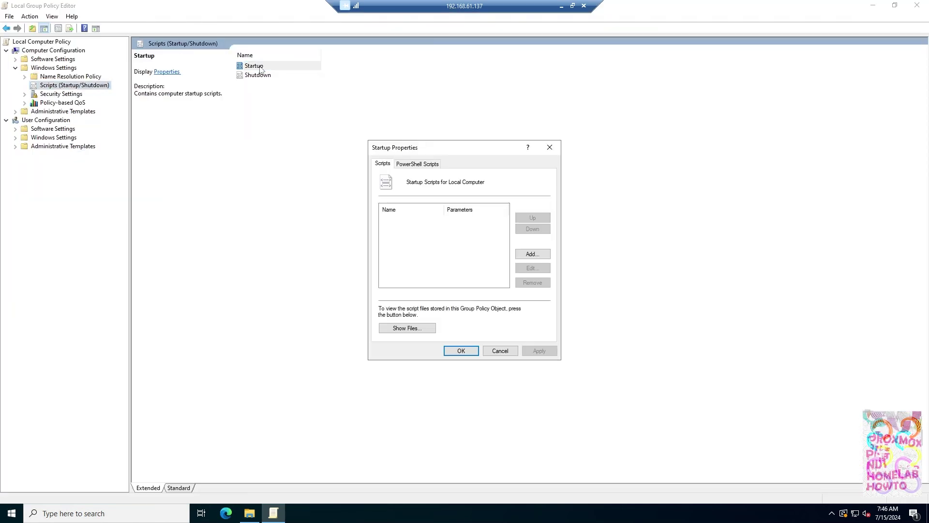
Step: Add C:\sendEmail-v156\Email.cmd as a startup script with parameter STARTED and save
click(531, 253)
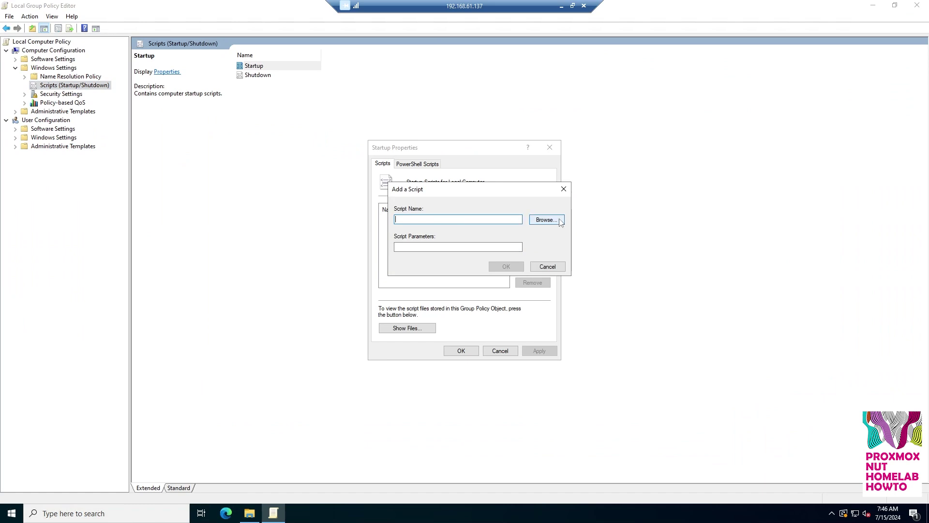
click(560, 221)
click(436, 318)
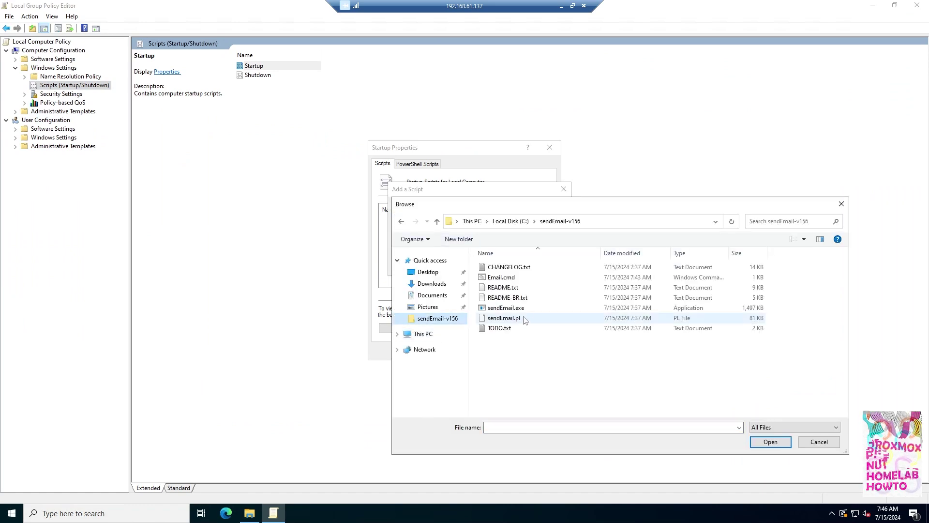
double_click(506, 278)
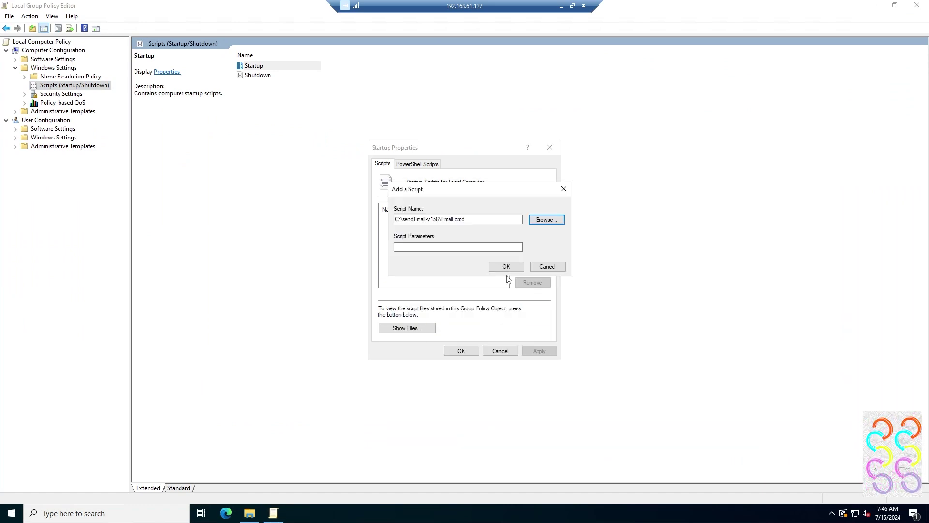
text(S)
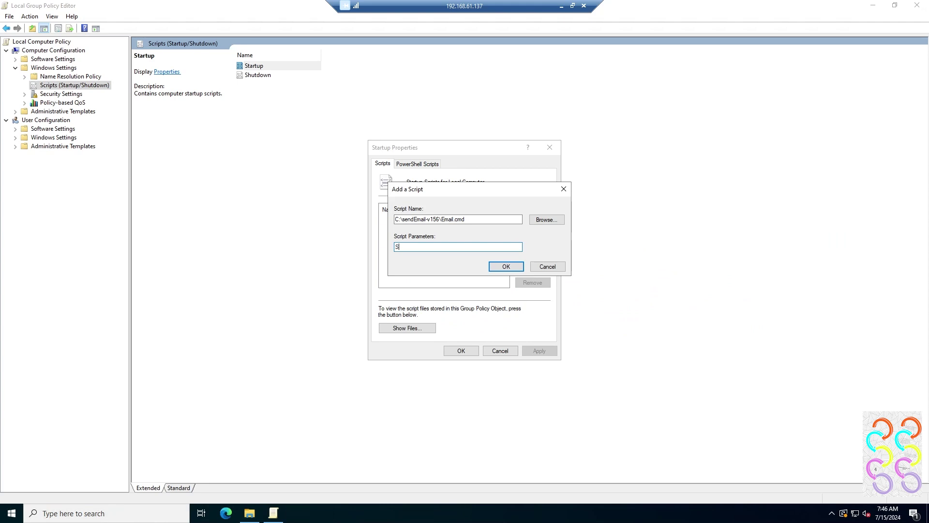
text(TARTED)
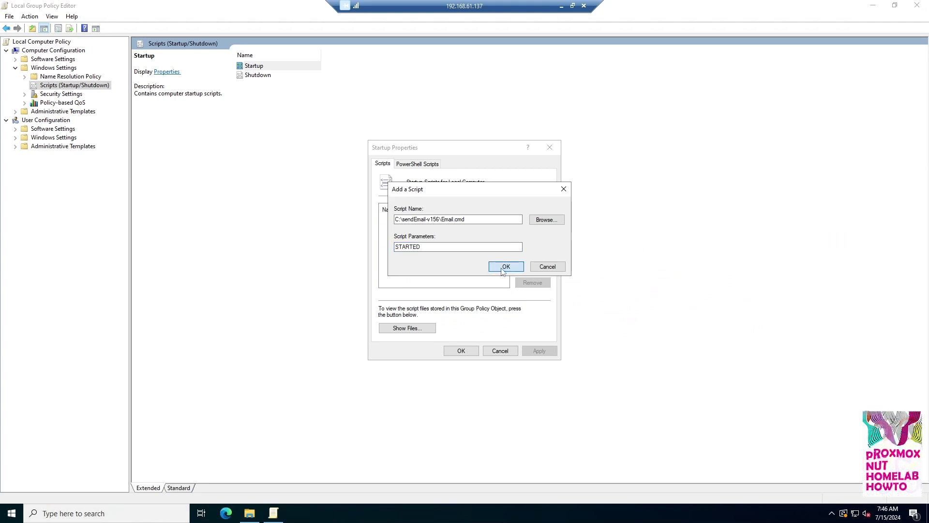
click(505, 266)
click(460, 350)
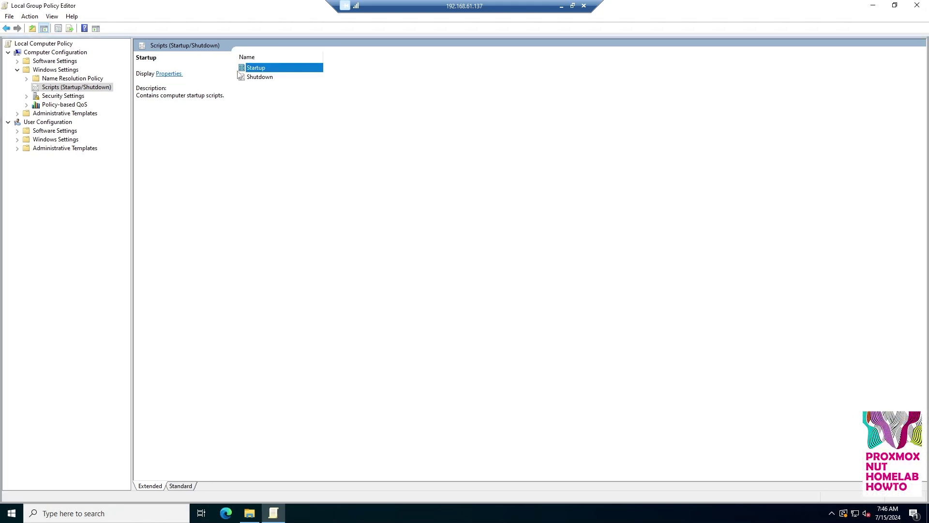
click(260, 79)
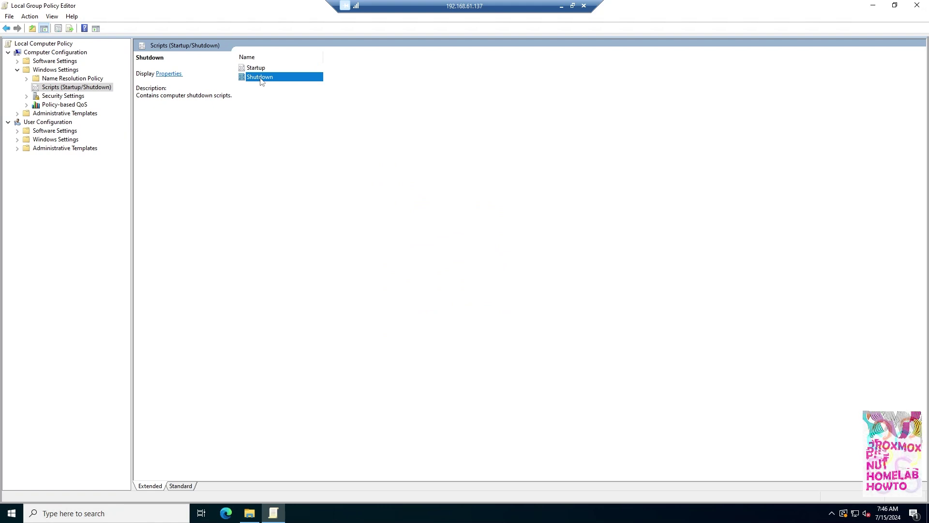
Step: Register Email.cmd as a shutdown script with the SHUTDOWN parameter and save it
double_click(261, 79)
click(532, 252)
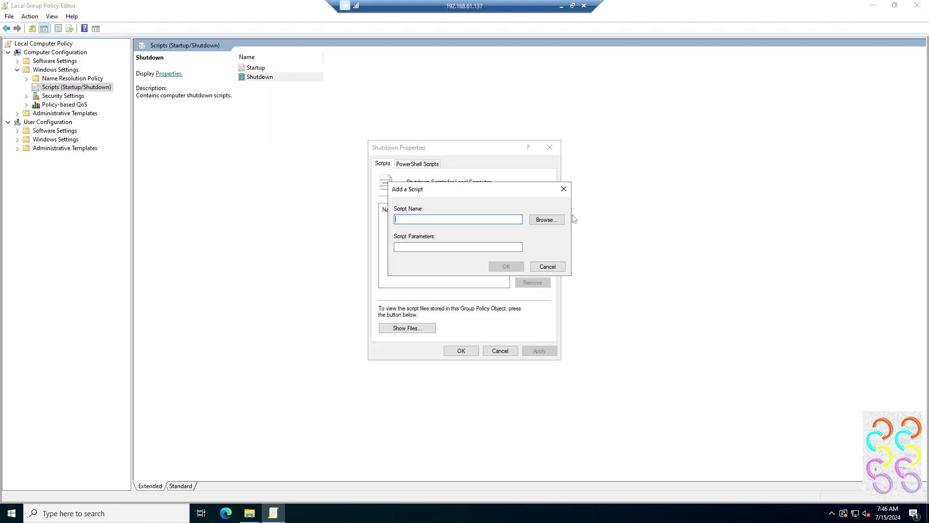
click(547, 219)
double_click(512, 283)
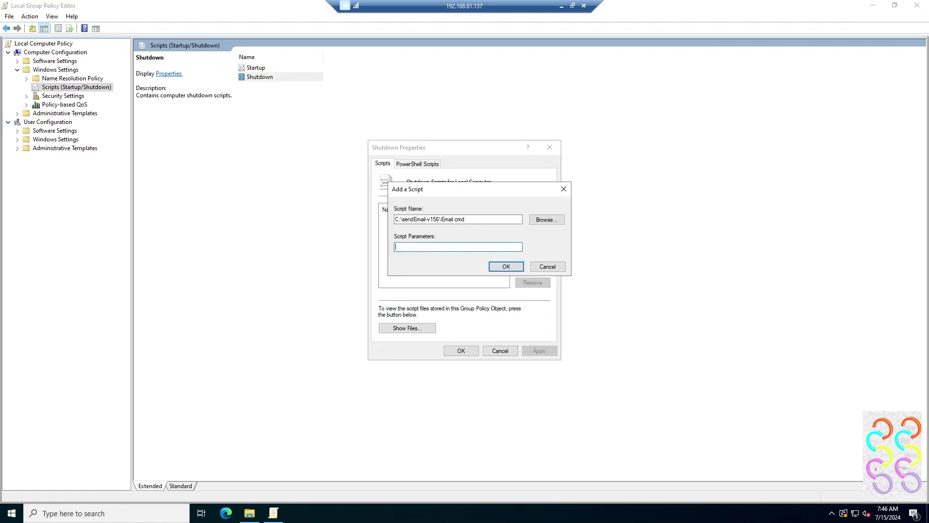
text(SHUTDOWN)
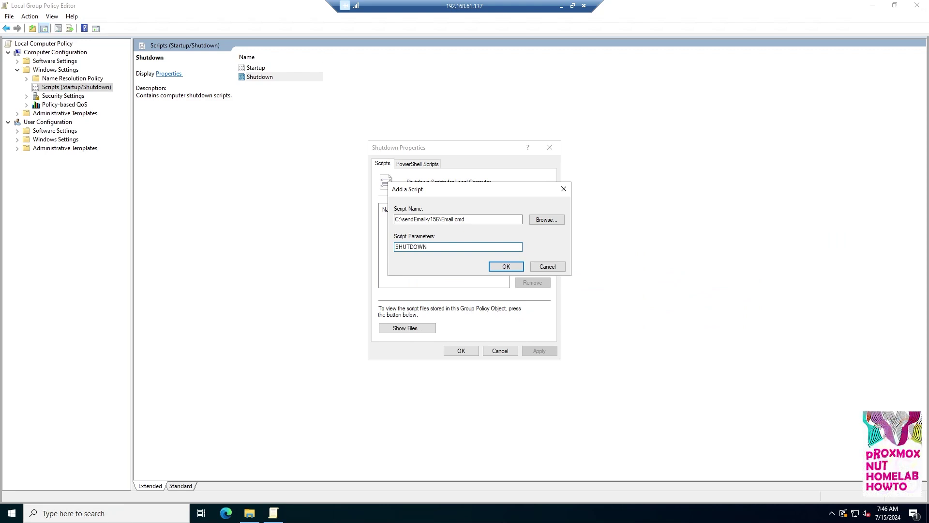
click(507, 266)
click(461, 351)
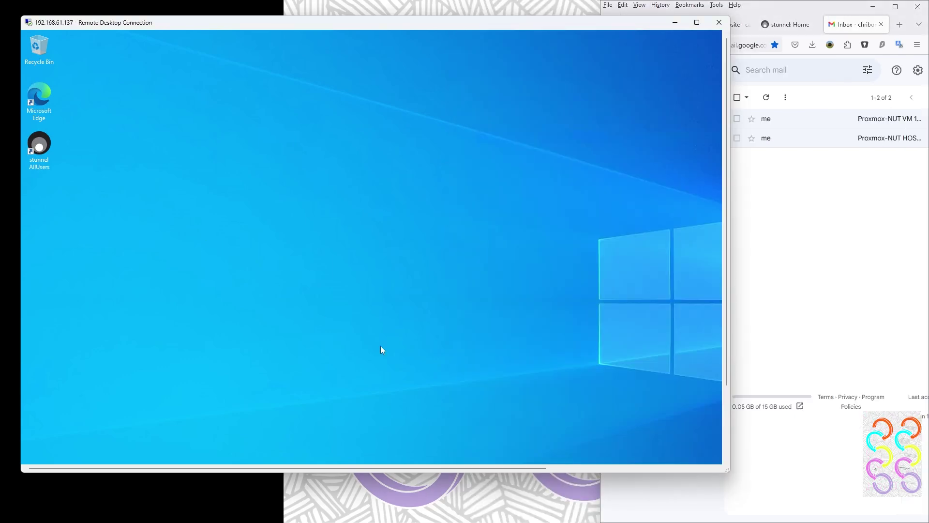
Step: Rearrange the Remote Desktop and Gmail windows while VM 100 restarts and sends its SHUTDOWN and STARTED emails
drag(727, 332, 727, 421)
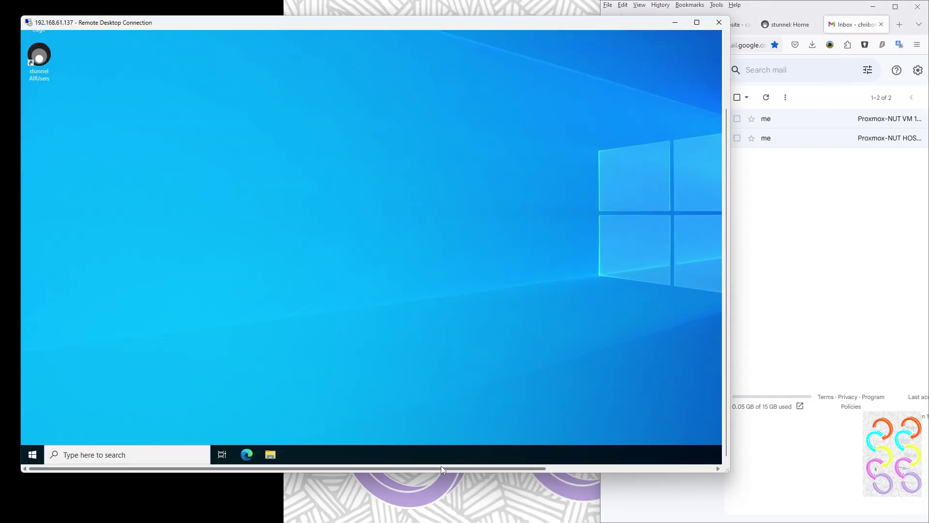
drag(440, 468, 557, 467)
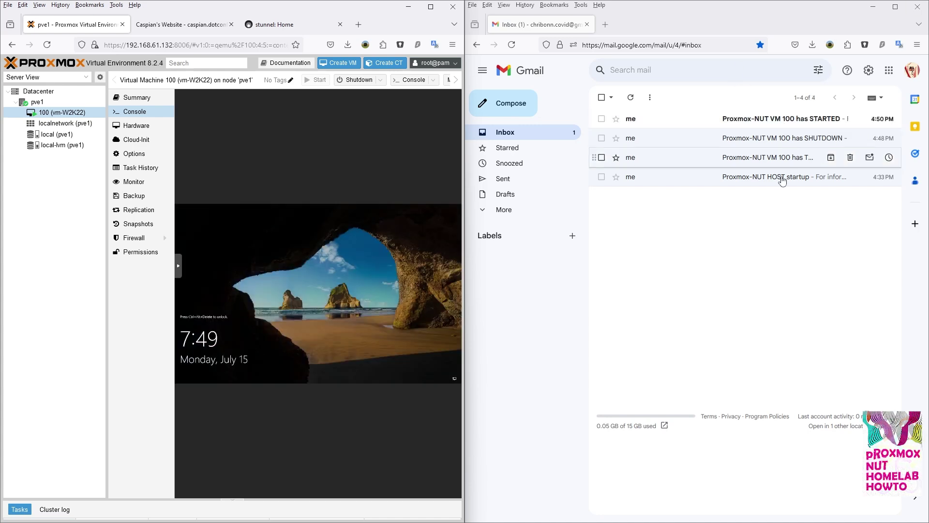
Step: Select node pve1 in the Server View tree to display its Summary
click(47, 103)
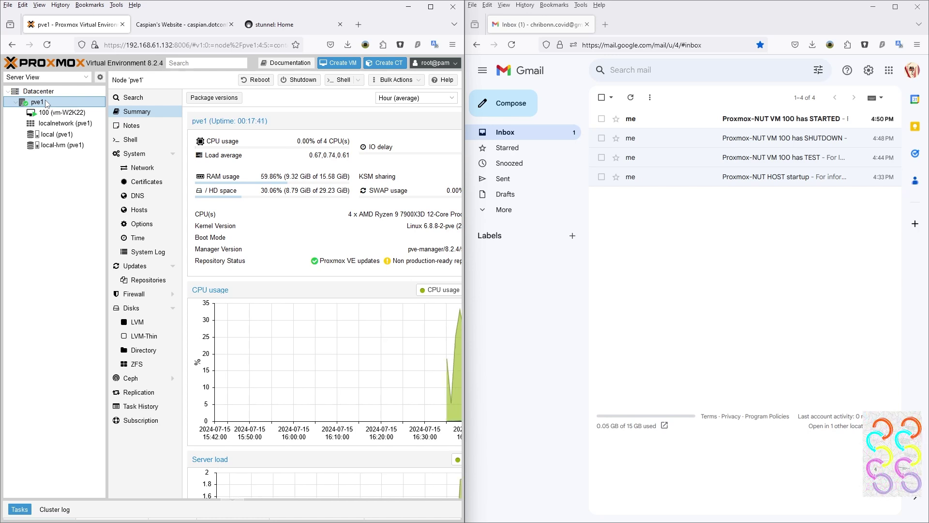
Step: Shut down node pve1 from its toolbar, confirming with Yes, then switch windows
click(294, 82)
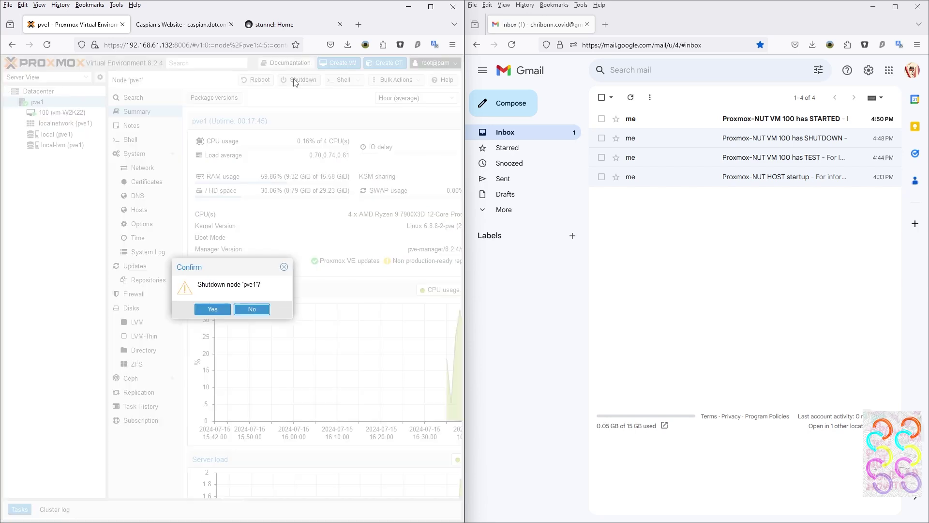
click(213, 310)
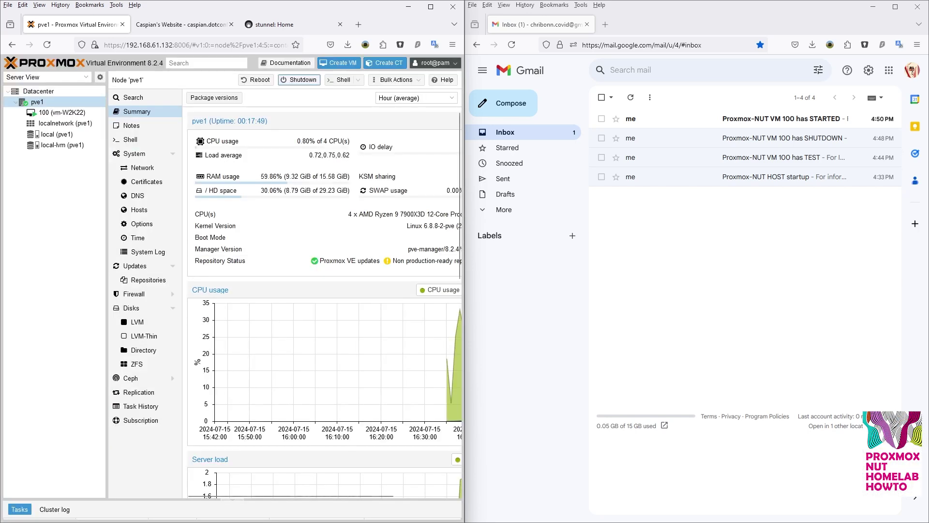
key(alt+Tab)
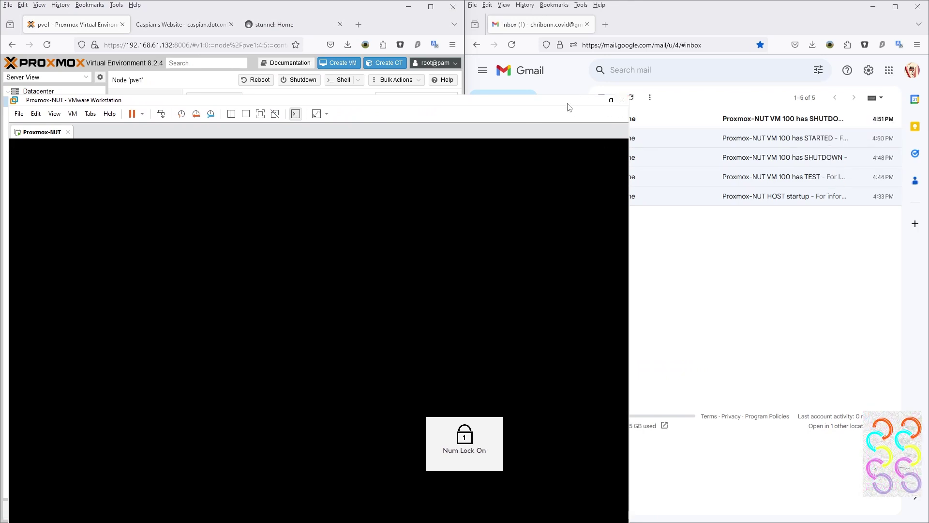
Step: Move the host console lower and power on Proxmox-NUT until the pve1 login prompt appears
drag(569, 107, 570, 172)
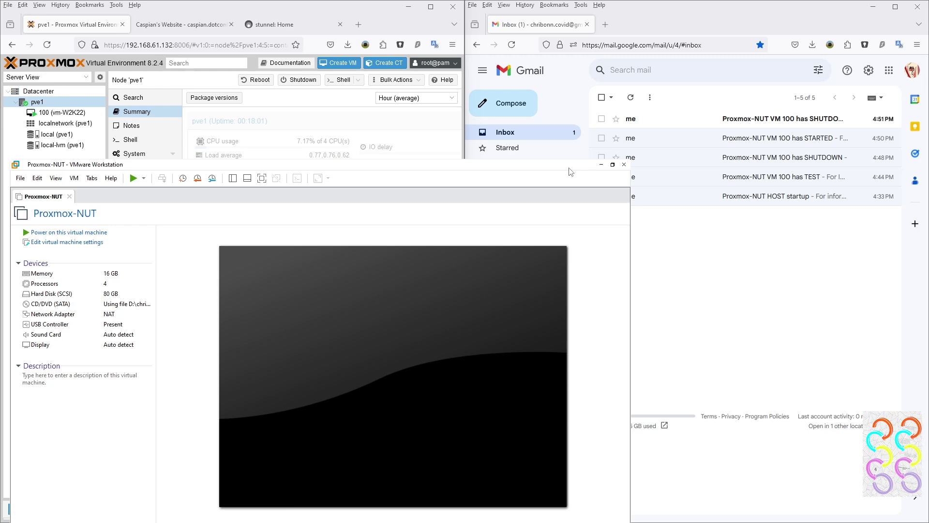
click(70, 233)
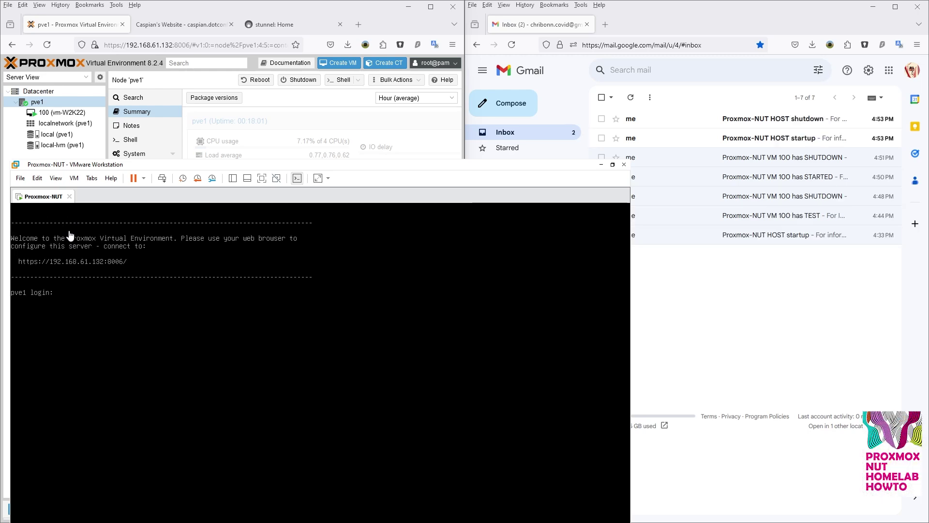
Step: Enter root as the username at the pve1 console login prompt
text(root)
key(Return)
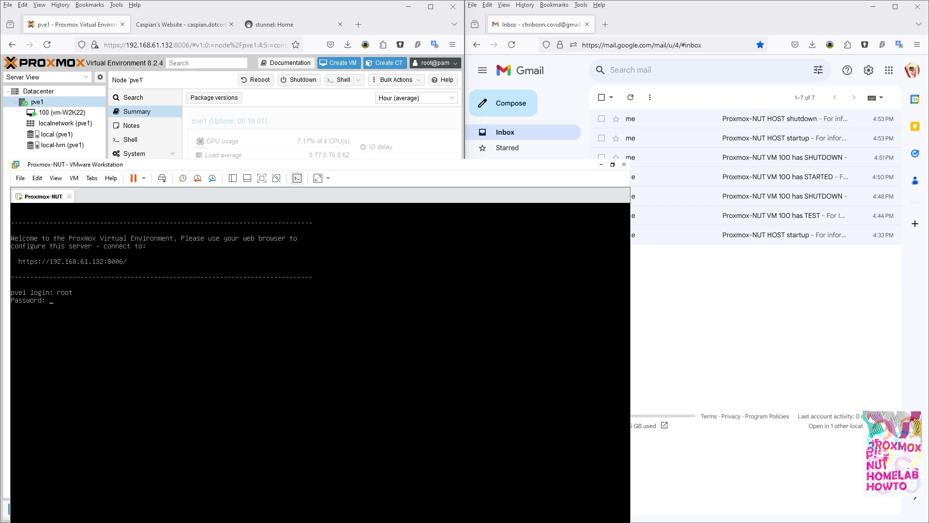